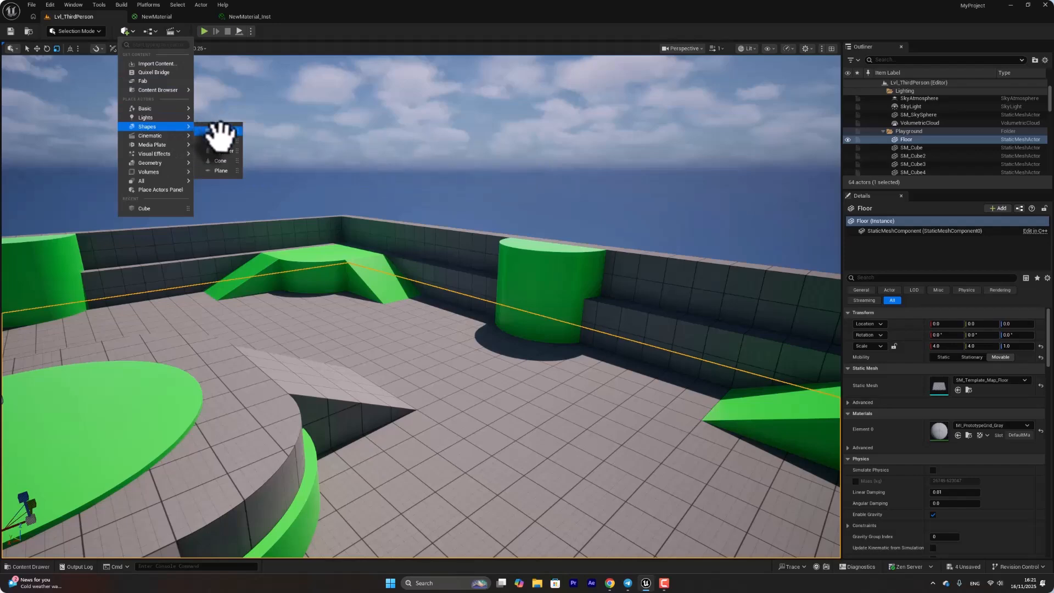
- Add a cube to the level and apply the imported rough brick wall material instance (MI_ufiiaayew) to it
{"action": "left_click", "coordinate": [224, 131]}
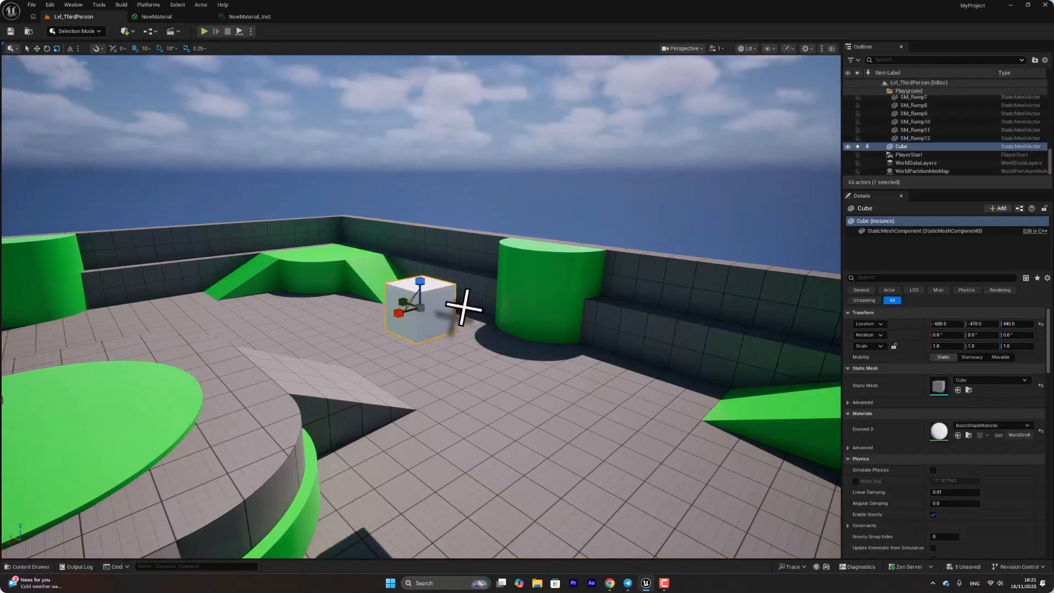
{"action": "key", "text": "f"}
{"action": "left_click", "coordinate": [40, 566]}
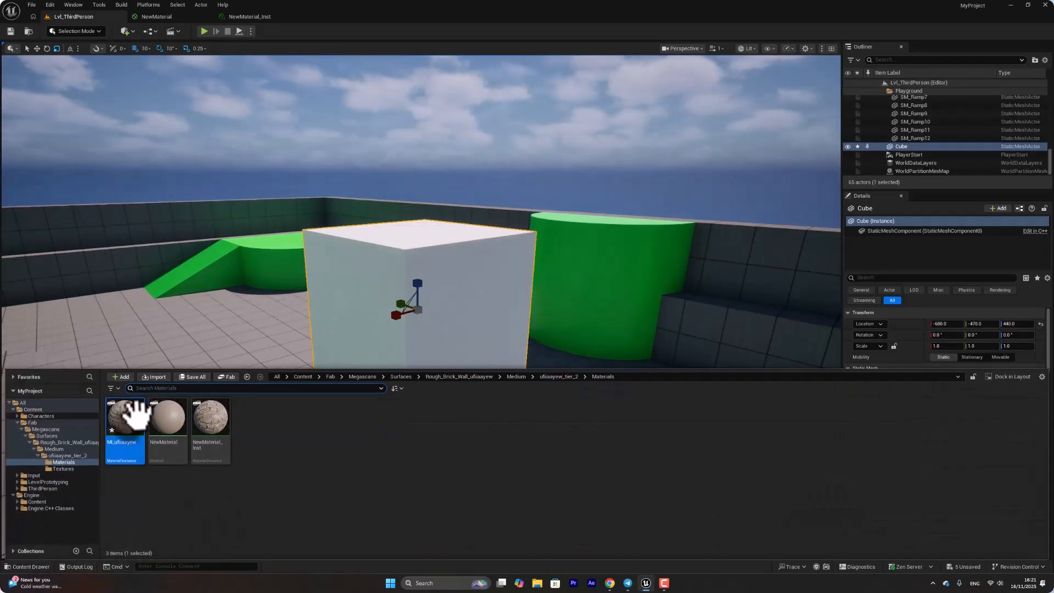
{"action": "left_click_drag", "start_coordinate": [123, 420], "coordinate": [427, 342]}
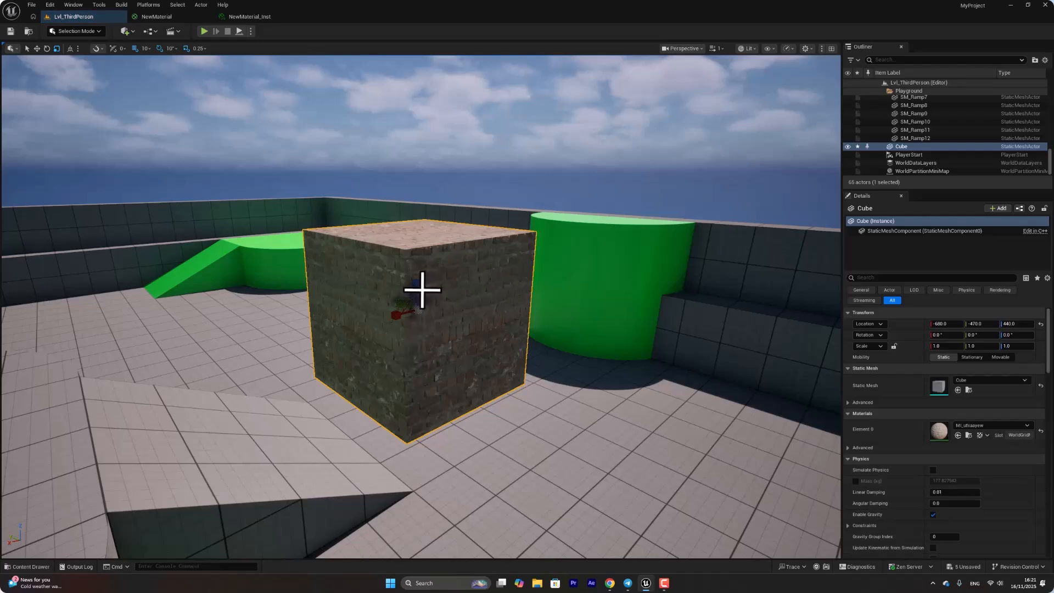
- Stretch the brick cube into a tall pillar and scale it to 1.2 × 0.6 × 3.0
{"action": "left_click_drag", "start_coordinate": [419, 287], "coordinate": [366, 325]}
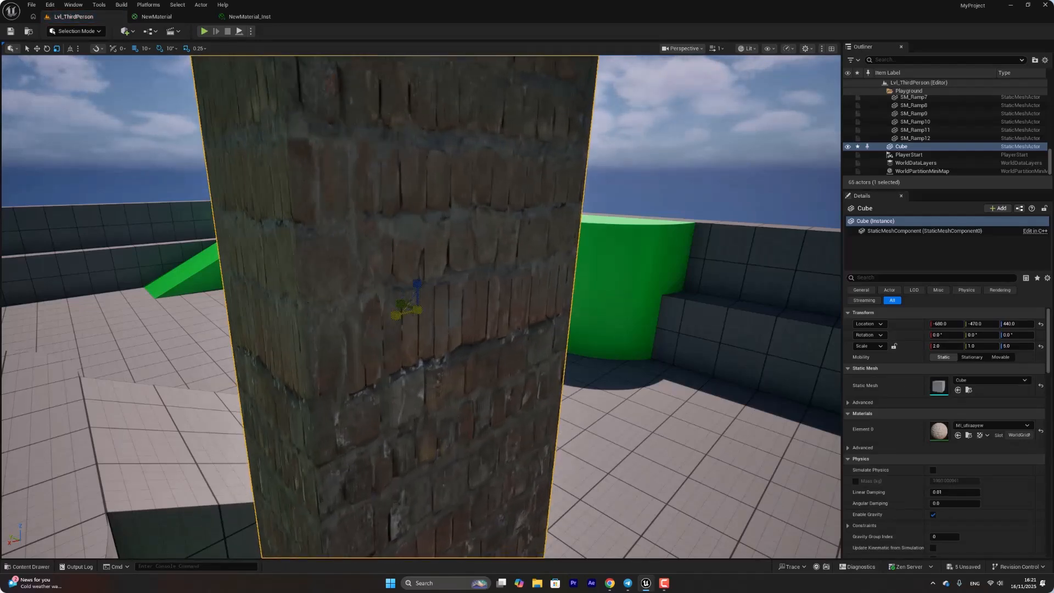
{"action": "scroll", "coordinate": [420, 299], "scroll_direction": "down", "scroll_amount": 8}
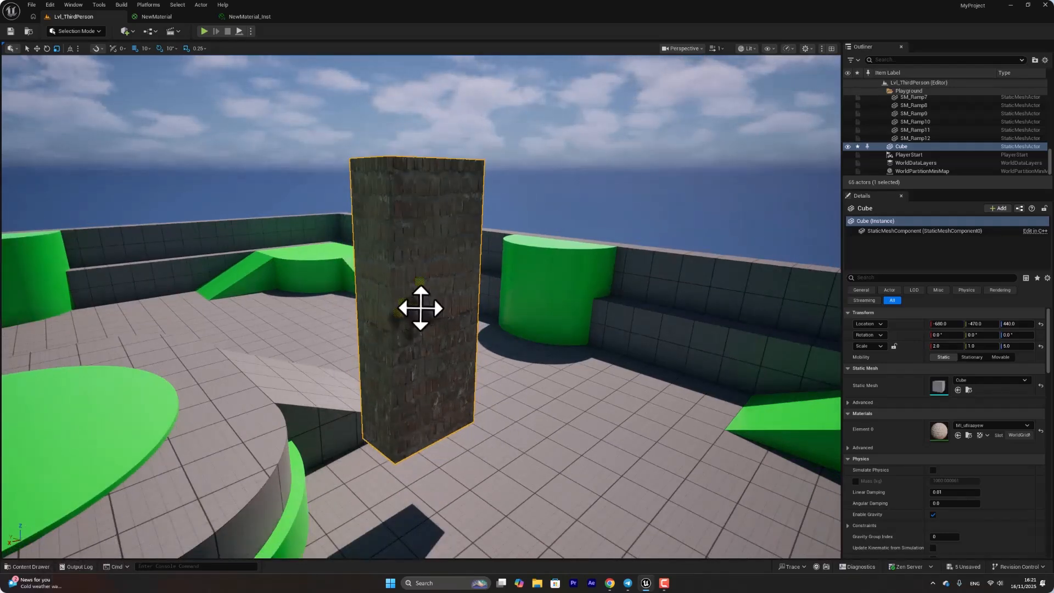
{"action": "left_click_drag", "start_coordinate": [420, 308], "coordinate": [407, 329]}
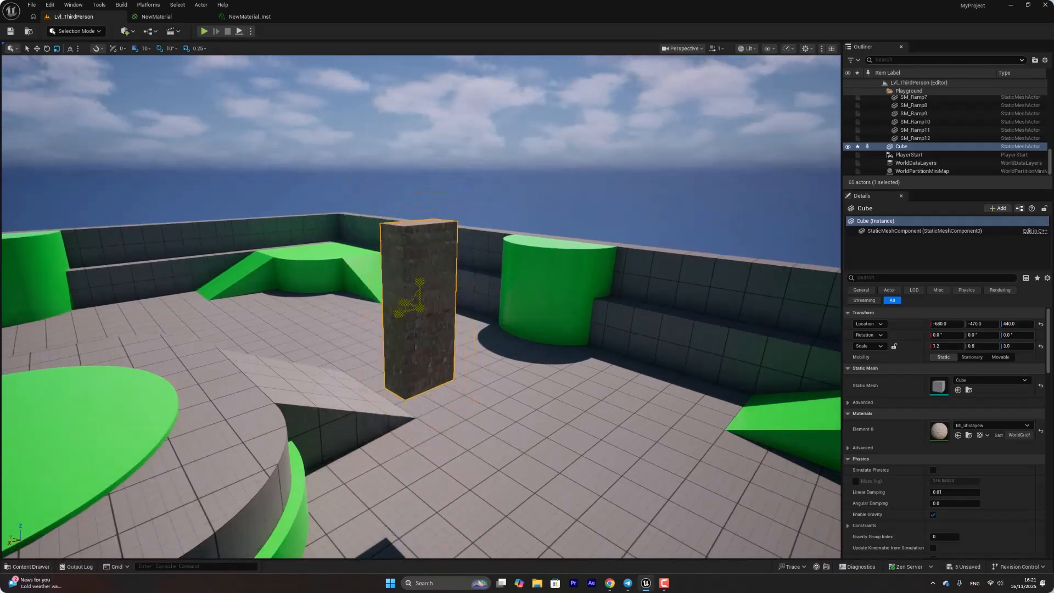
- Apply the NewMaterial_Inst material to the brick pillar and stretch it along Y into a long wall, about 6.7 in scale
{"action": "left_click", "coordinate": [41, 565]}
{"action": "left_click_drag", "start_coordinate": [212, 426], "coordinate": [343, 282]}
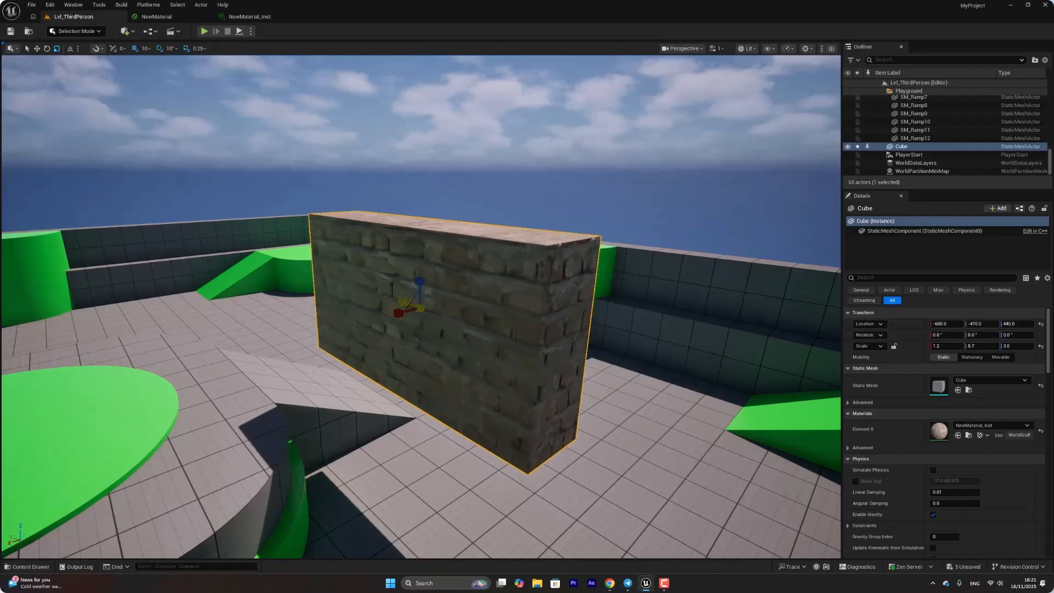
{"action": "left_click_drag", "start_coordinate": [396, 312], "coordinate": [565, 295]}
{"action": "mouse_move", "coordinate": [604, 300]}
{"action": "right_mouse_down"}
{"action": "mouse_move", "coordinate": [604, 209]}
{"action": "mouse_move", "coordinate": [604, 329]}
{"action": "mouse_move", "coordinate": [571, 373]}
{"action": "mouse_move", "coordinate": [604, 329]}
{"action": "mouse_move", "coordinate": [604, 351]}
{"action": "mouse_move", "coordinate": [607, 294]}
{"action": "right_mouse_up"}
{"action": "left_click_drag", "start_coordinate": [400, 363], "coordinate": [555, 327]}
{"action": "right_click_drag", "start_coordinate": [591, 313], "coordinate": [548, 87]}
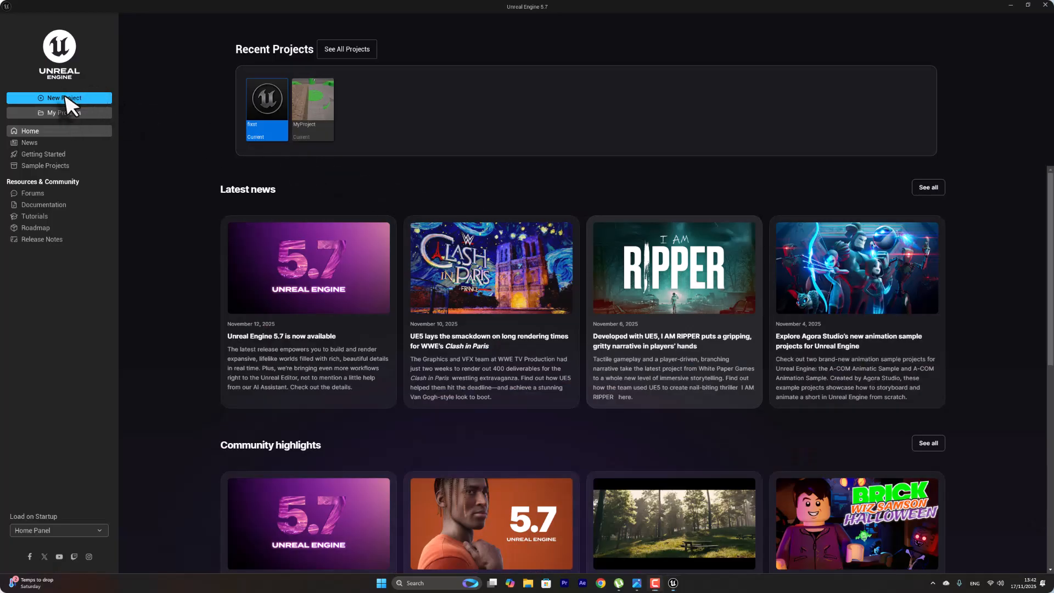
- Create a new Third Person Blueprint game project named MyProject2
{"action": "left_click", "coordinate": [66, 98]}
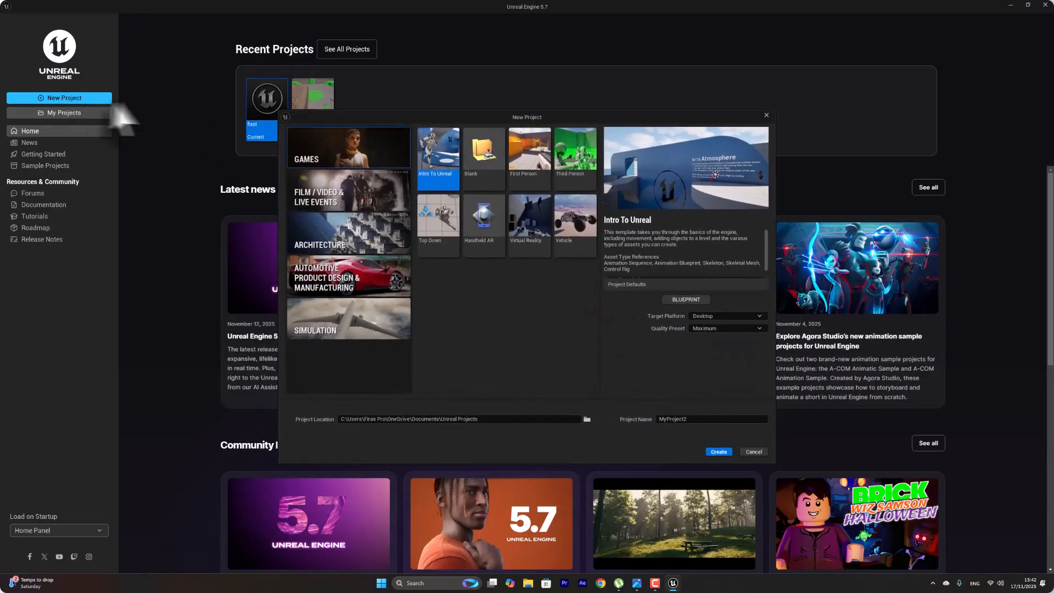
{"action": "left_click", "coordinate": [573, 169]}
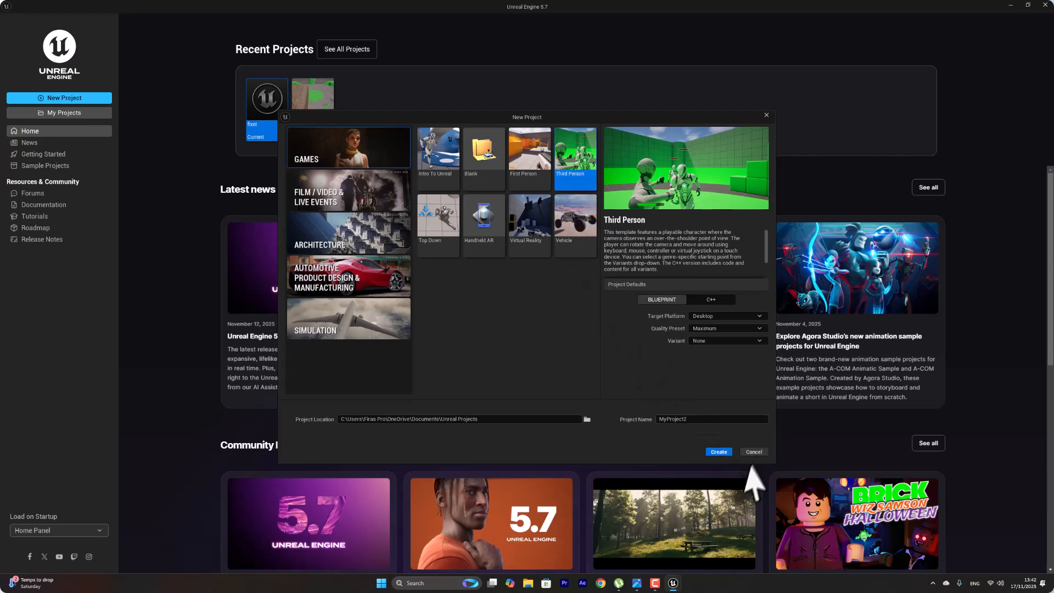
{"action": "left_click", "coordinate": [720, 452]}
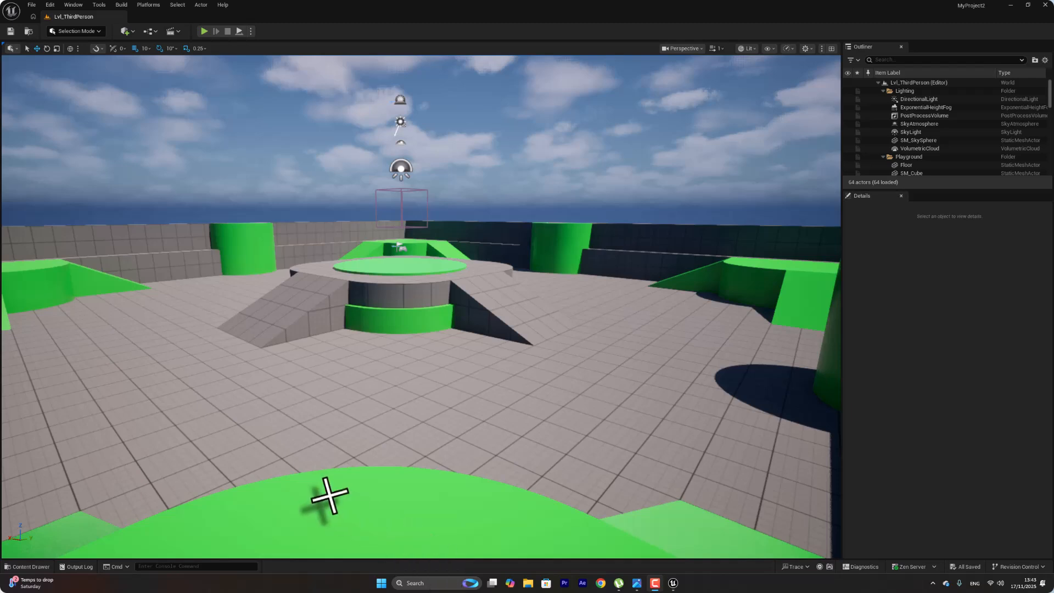
- Open the Fab marketplace and search its Material & Textures category for "brick"
{"action": "left_click", "coordinate": [47, 568]}
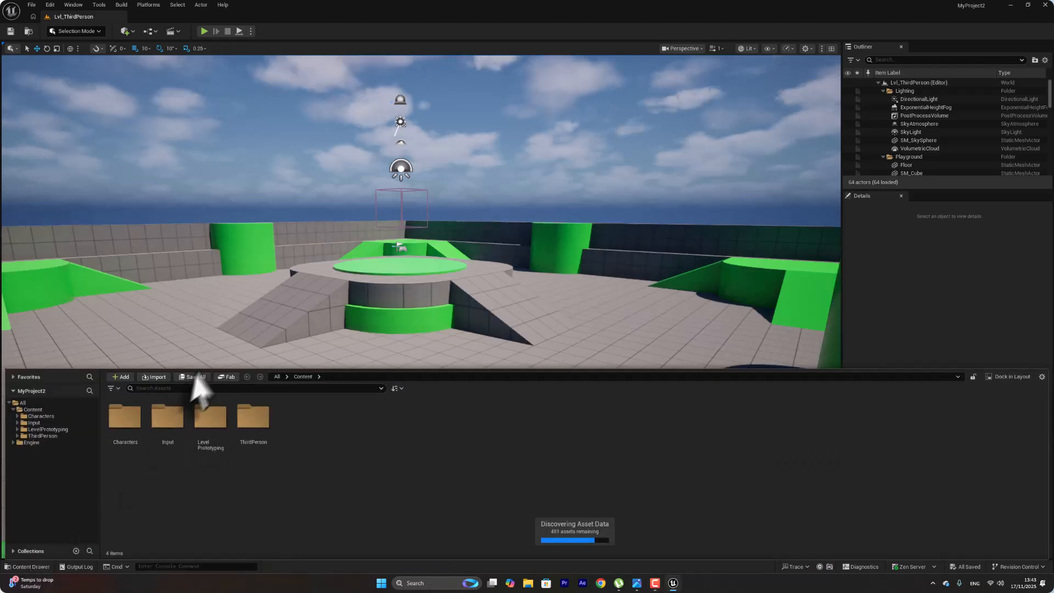
{"action": "left_click", "coordinate": [233, 378]}
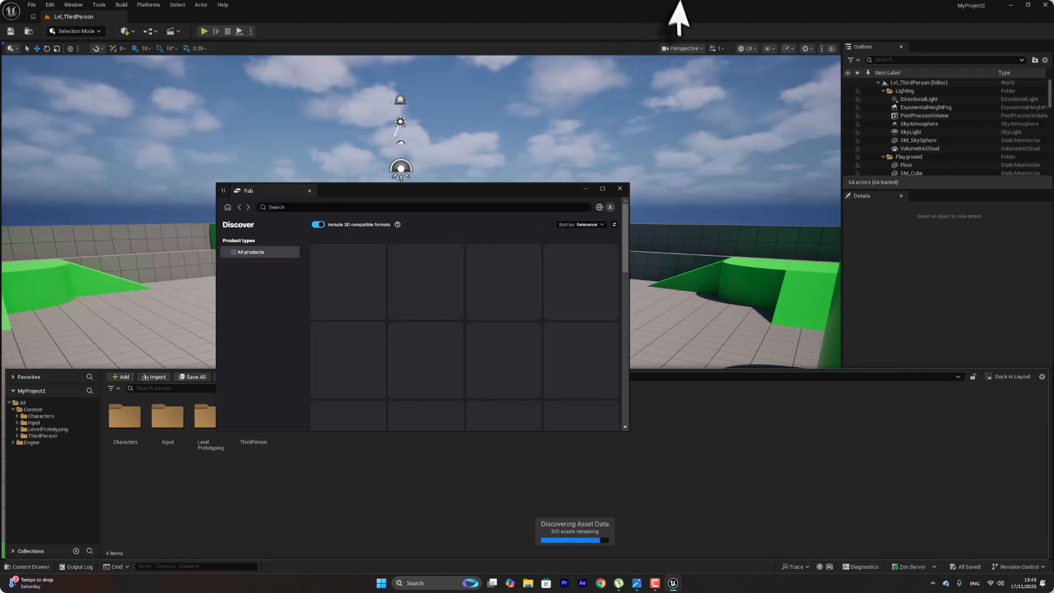
{"action": "left_click", "coordinate": [259, 290]}
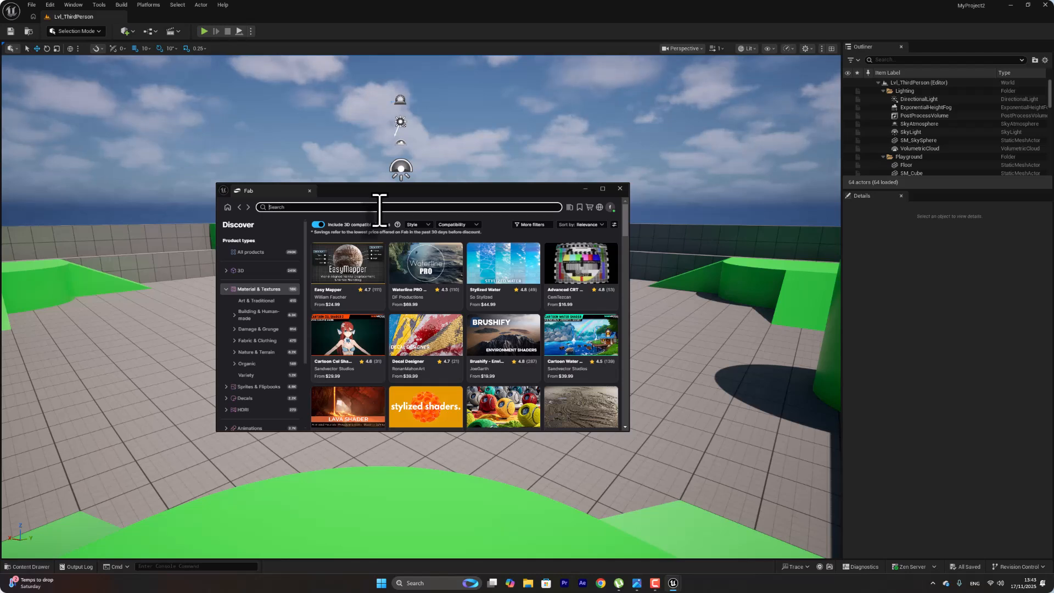
{"action": "type", "text": "brick"}
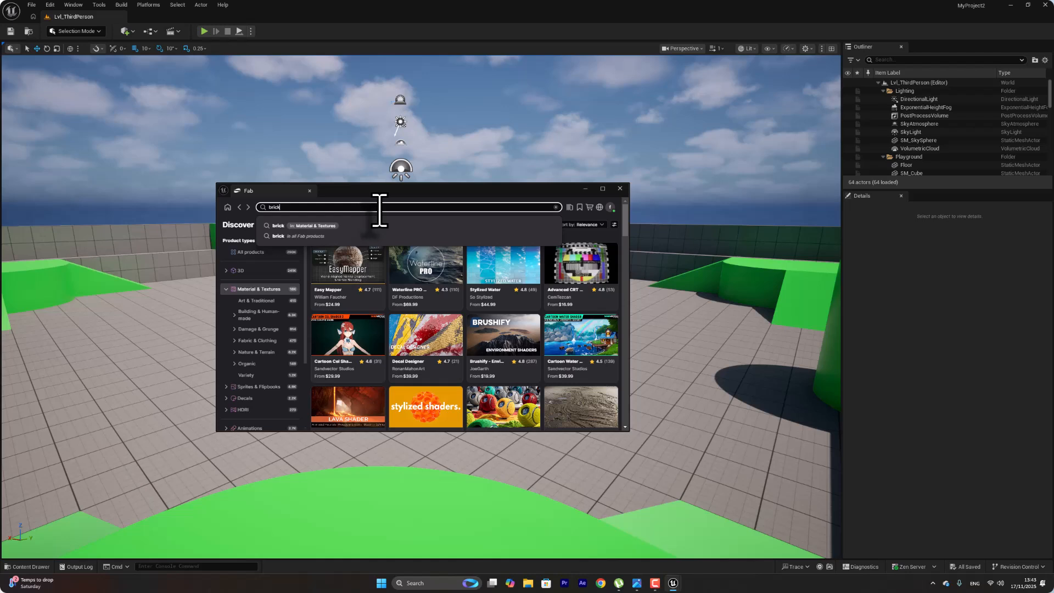
{"action": "key", "text": "Return"}
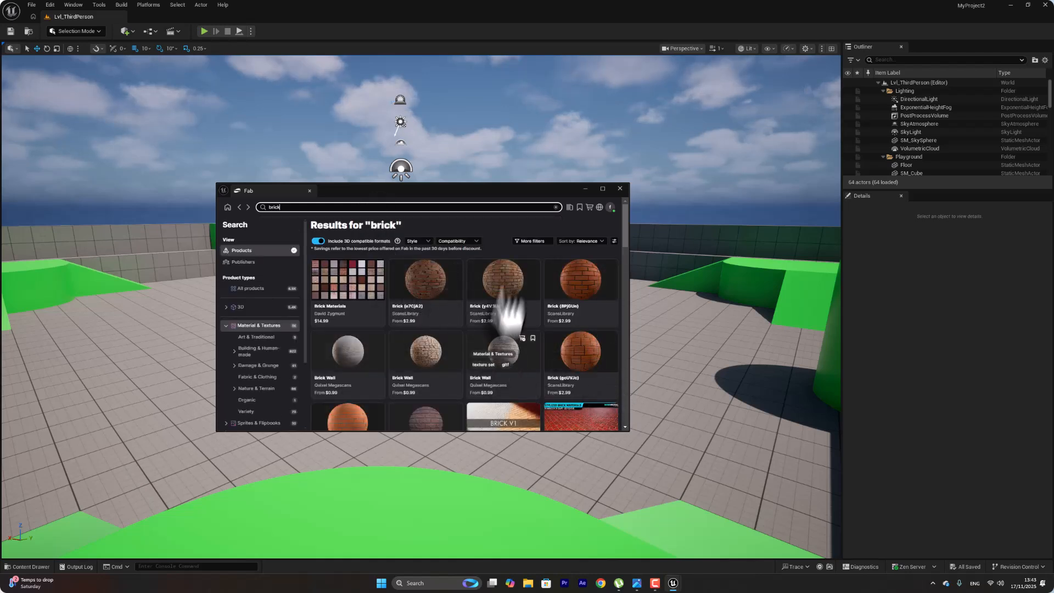
- Filter the brick search results by price to show only free products
{"action": "left_click", "coordinate": [532, 242]}
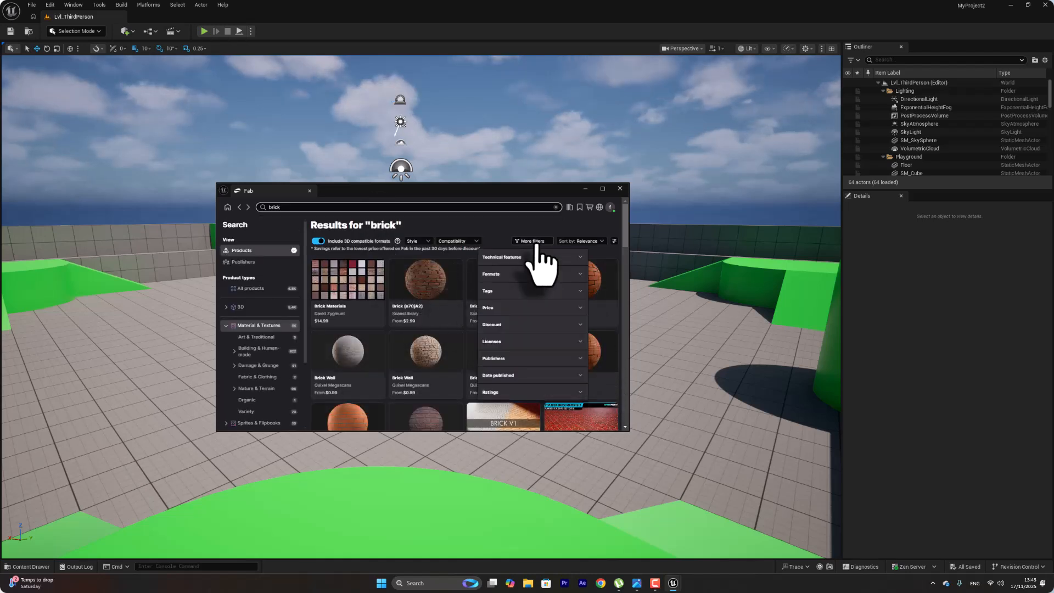
{"action": "left_click", "coordinate": [524, 308]}
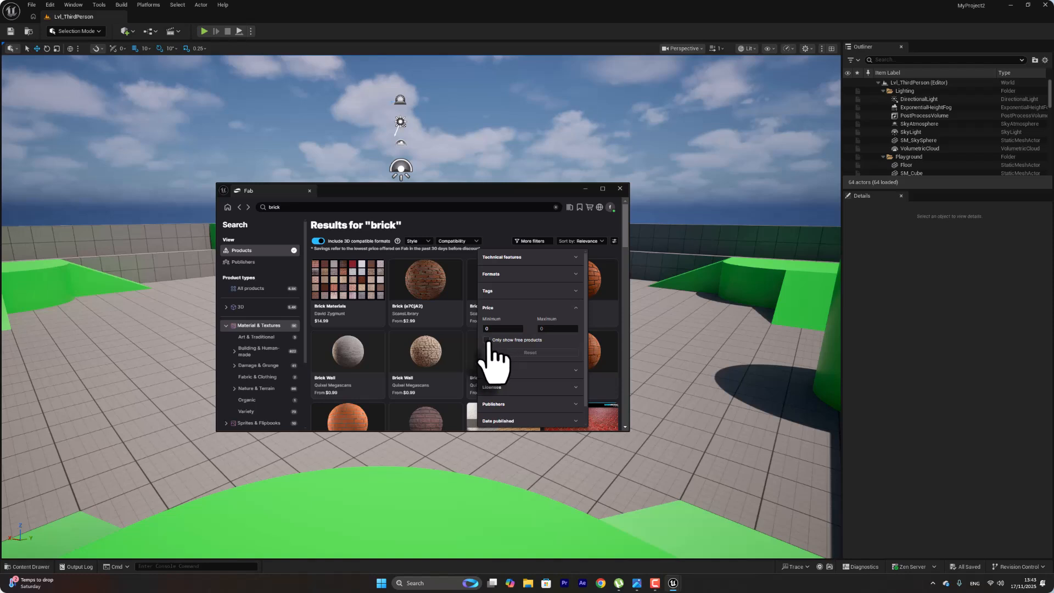
{"action": "left_click", "coordinate": [486, 340]}
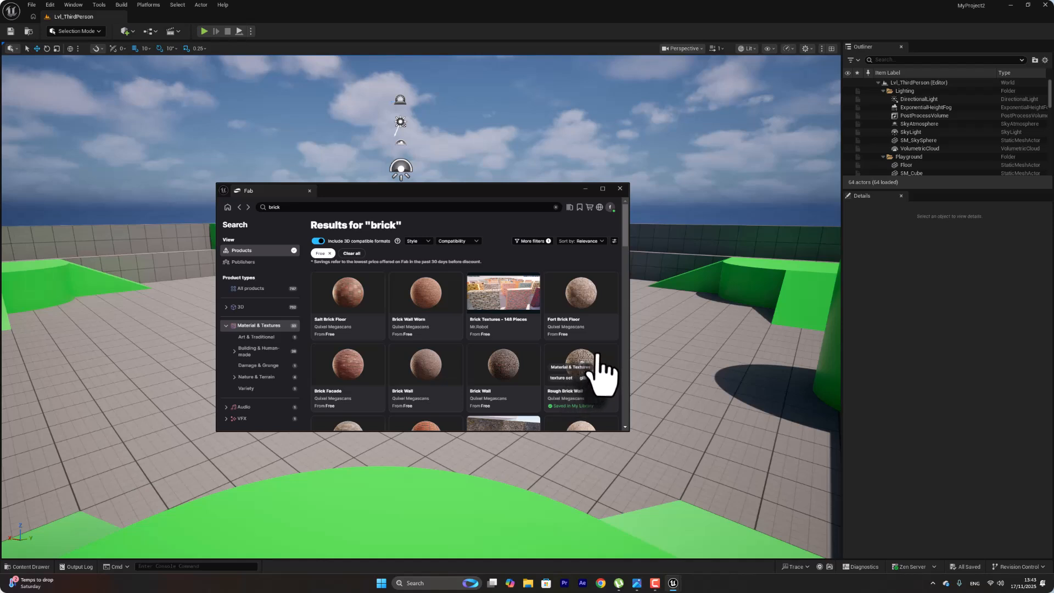
- Add the Rough Brick Wall material to the project at Raw quality and close the Fab window
{"action": "left_click", "coordinate": [597, 355]}
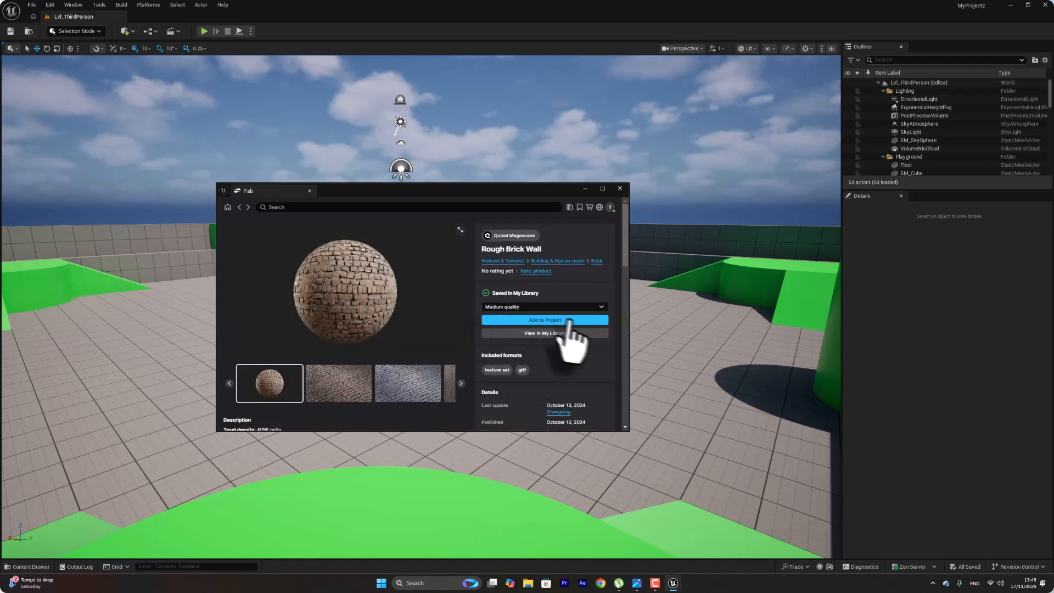
{"action": "left_click", "coordinate": [571, 305]}
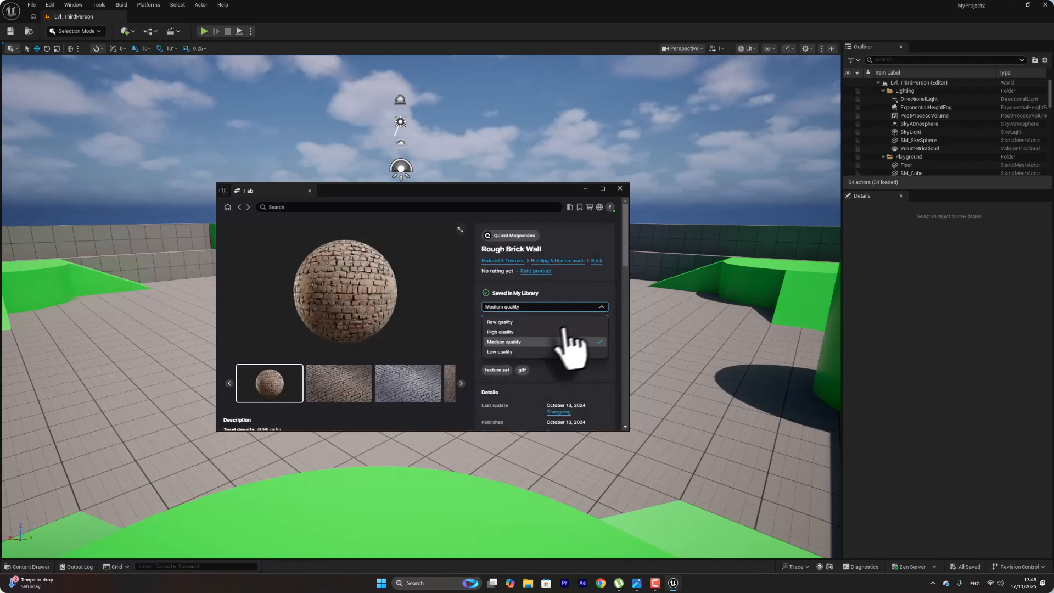
{"action": "left_click", "coordinate": [502, 322]}
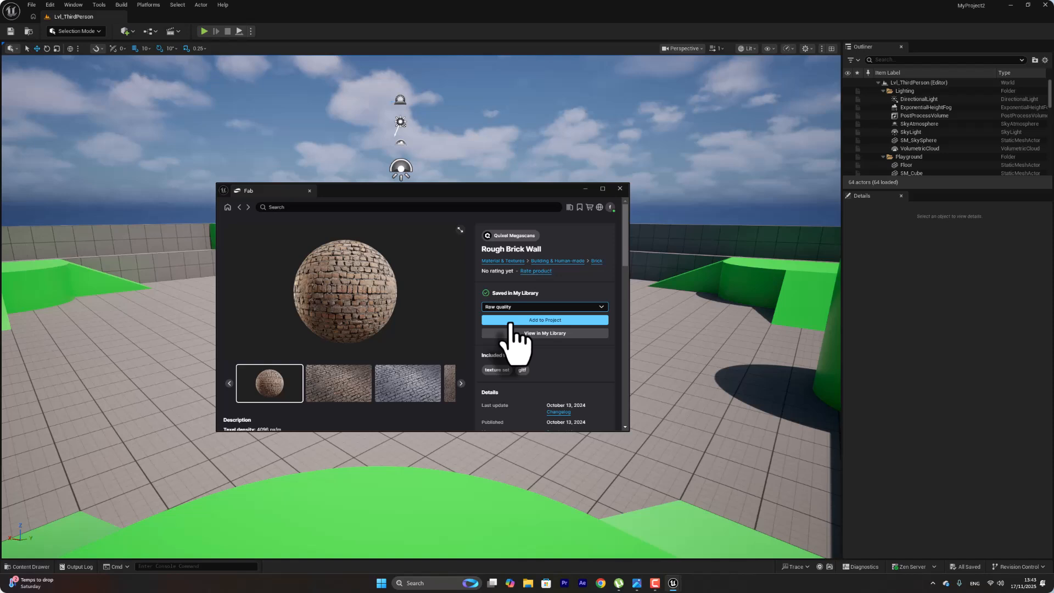
{"action": "left_click", "coordinate": [555, 320]}
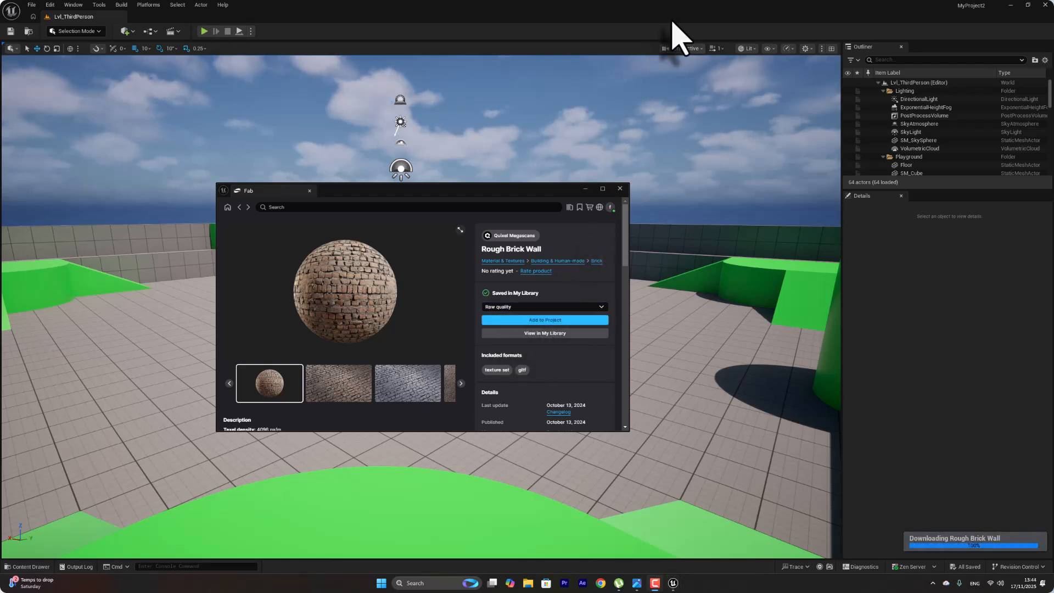
{"action": "left_click", "coordinate": [620, 188]}
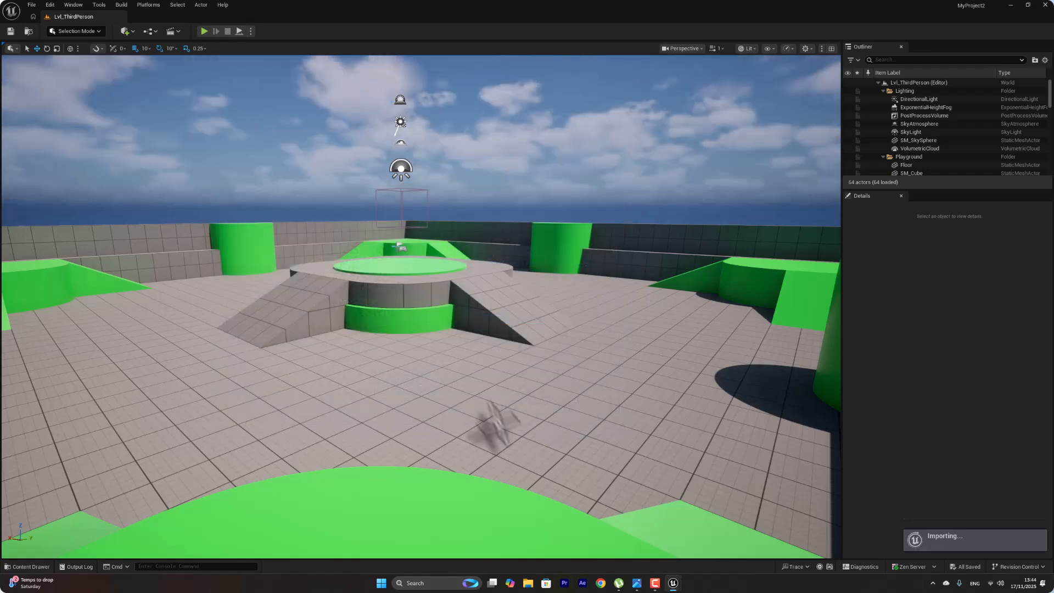
- Add a cube shape to the level and focus the view on it
{"action": "left_click", "coordinate": [130, 34]}
{"action": "mouse_move", "coordinate": [157, 128]}
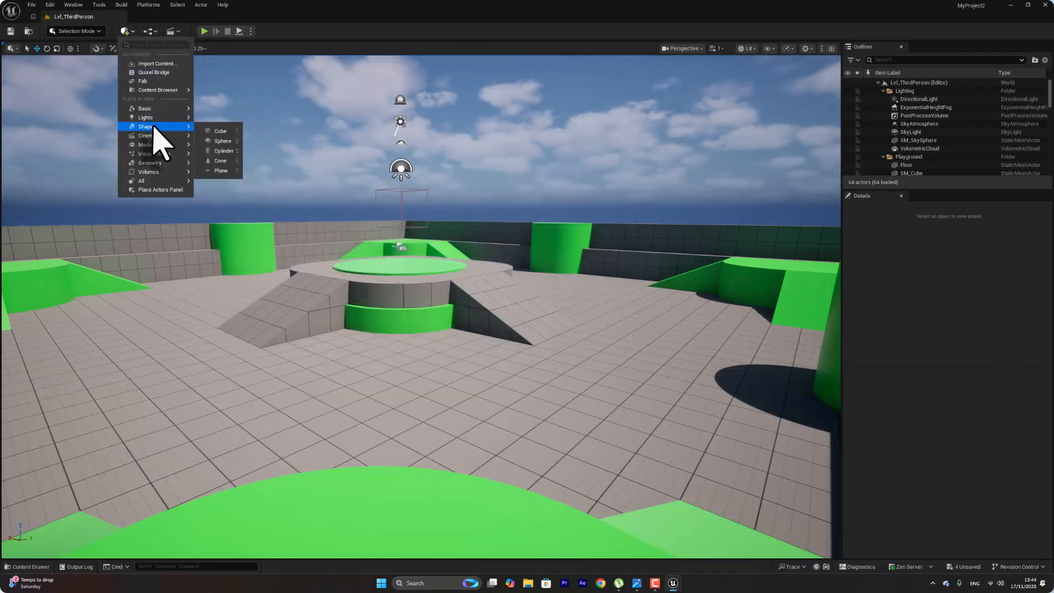
{"action": "left_click", "coordinate": [224, 130]}
{"action": "key", "text": "f"}
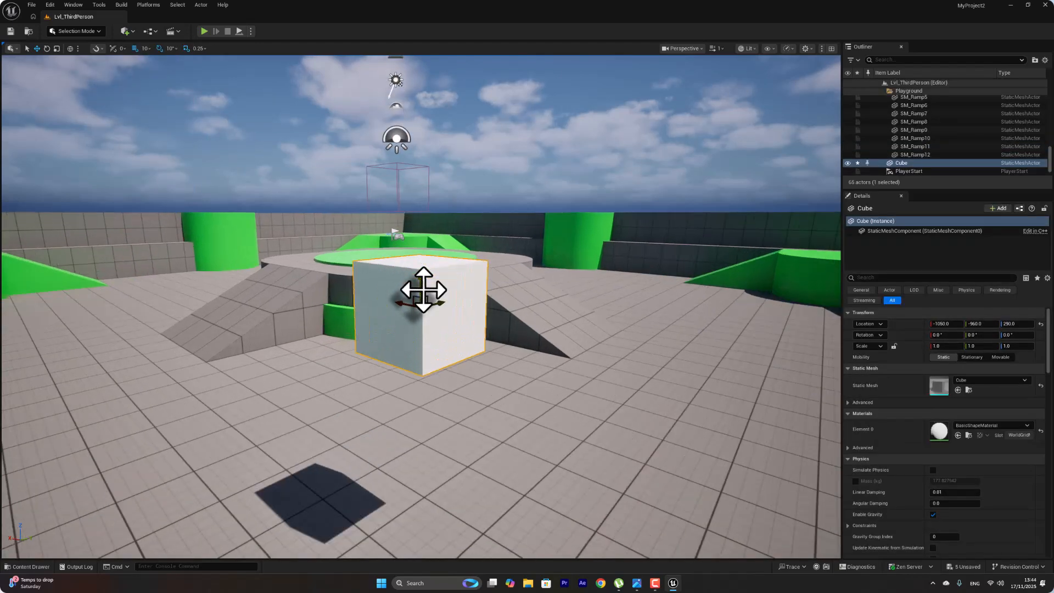
- Apply the material from the ufiiaayew_tier_0 Materials folder to the cube and scale its Z to 3.0
{"action": "left_click", "coordinate": [30, 566]}
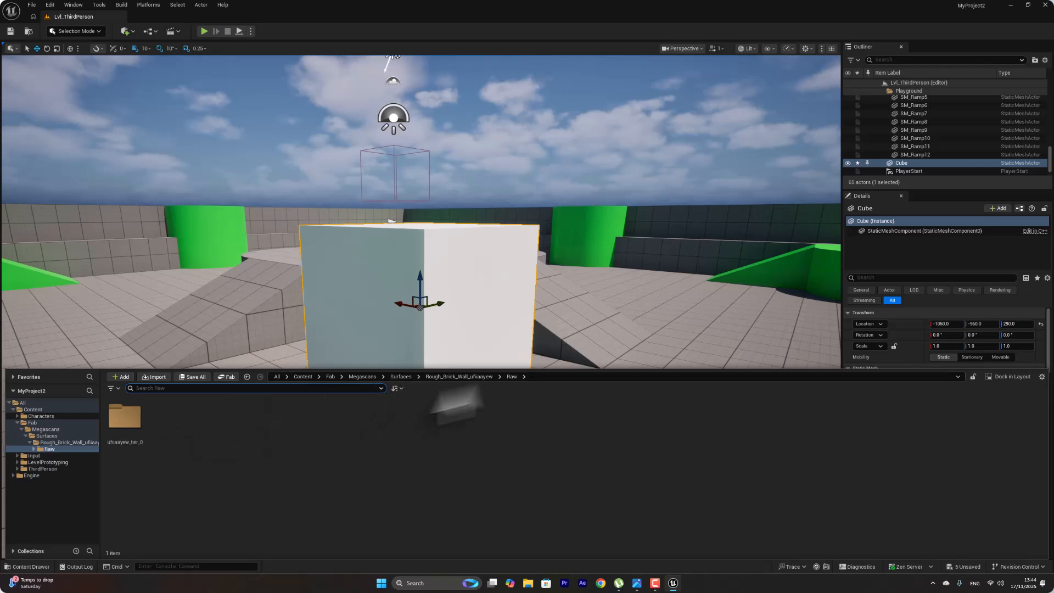
{"action": "double_click", "coordinate": [125, 418]}
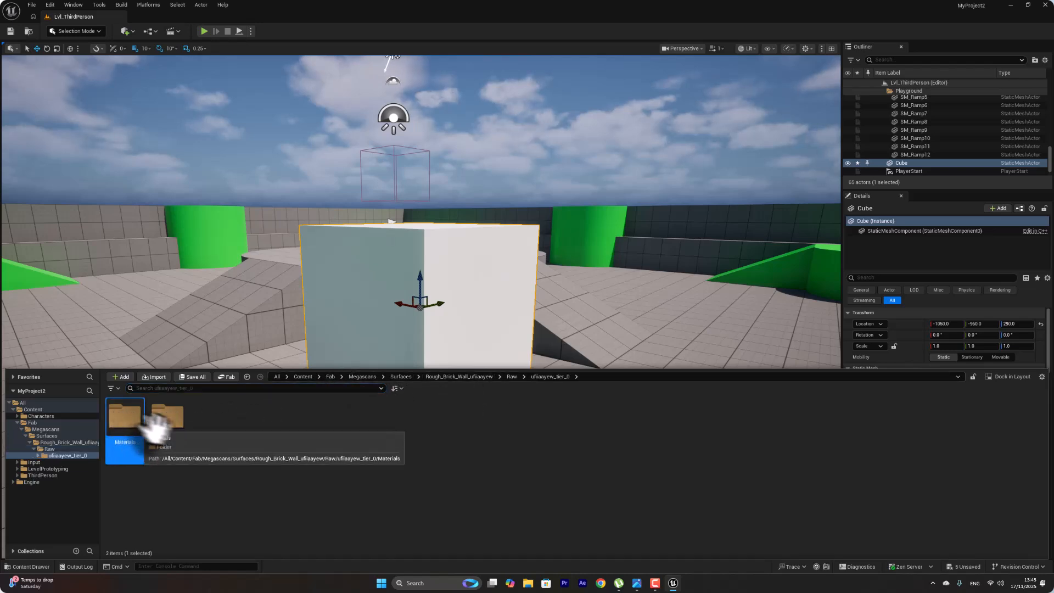
{"action": "double_click", "coordinate": [125, 417]}
{"action": "left_click_drag", "start_coordinate": [122, 415], "coordinate": [431, 289]}
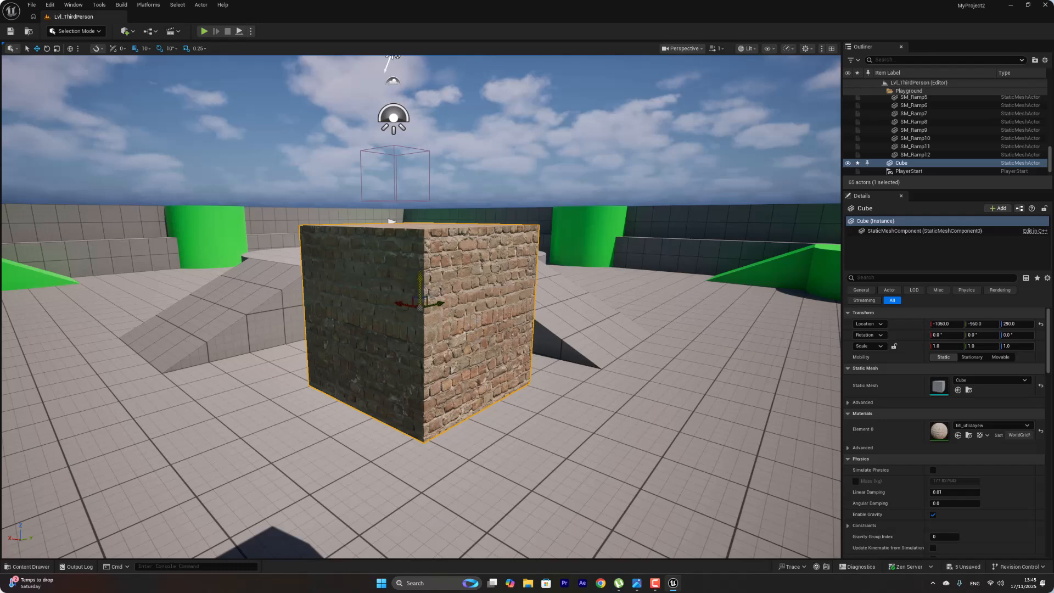
{"action": "left_click_drag", "start_coordinate": [416, 284], "coordinate": [416, 220]}
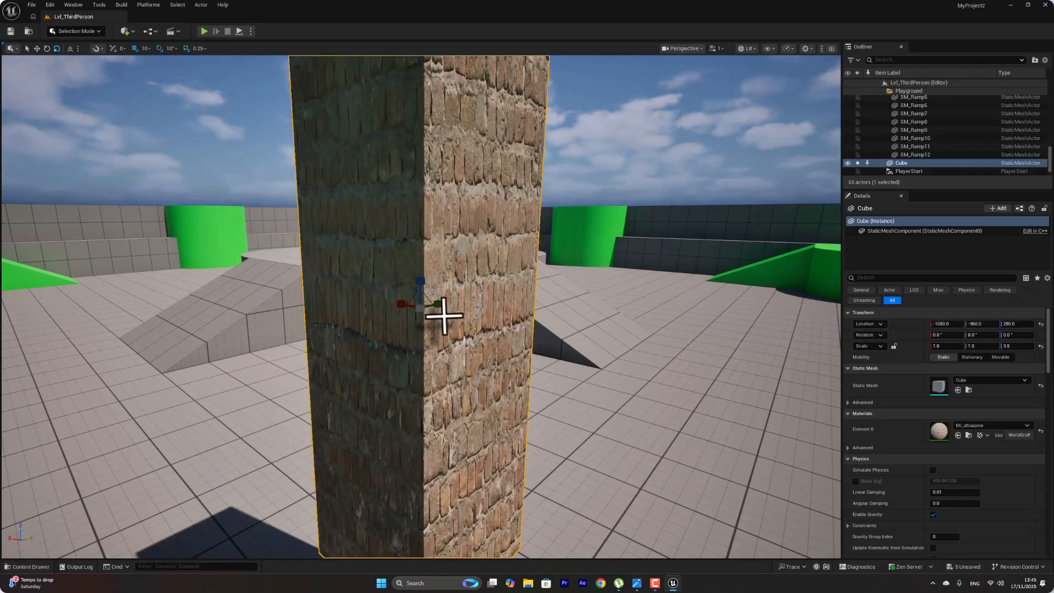
{"action": "left_click_drag", "start_coordinate": [419, 285], "coordinate": [418, 300]}
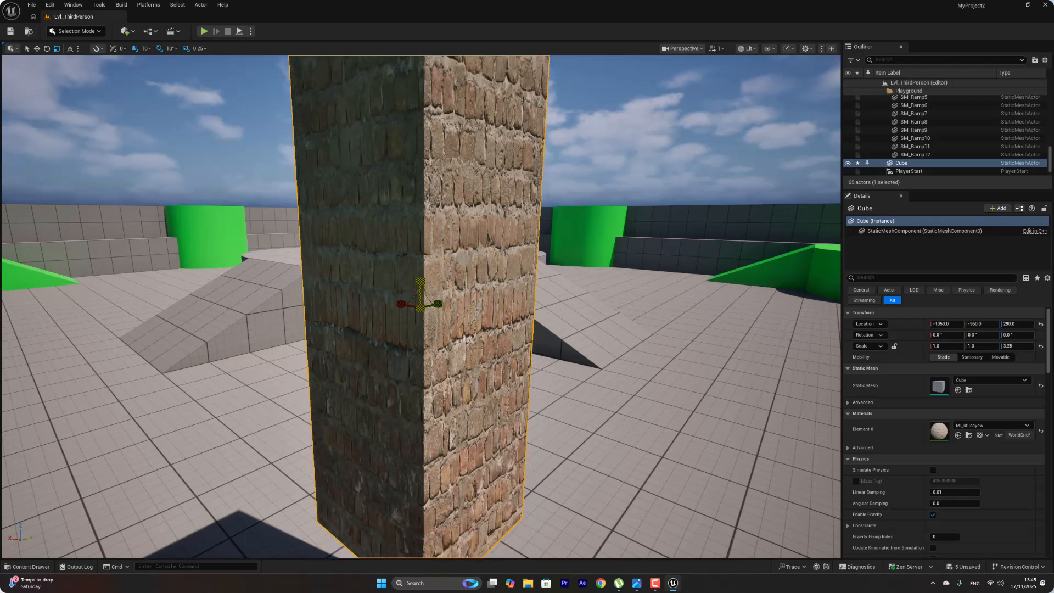
- Add a second cube and move it out beside the brick pillar, to about X -1180
{"action": "left_click", "coordinate": [125, 30]}
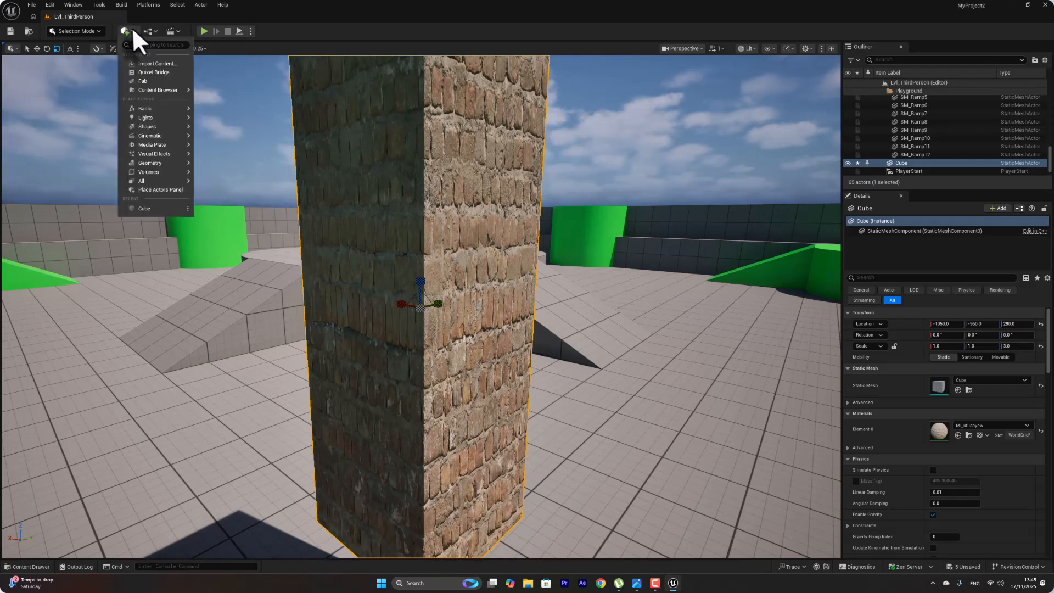
{"action": "mouse_move", "coordinate": [156, 109]}
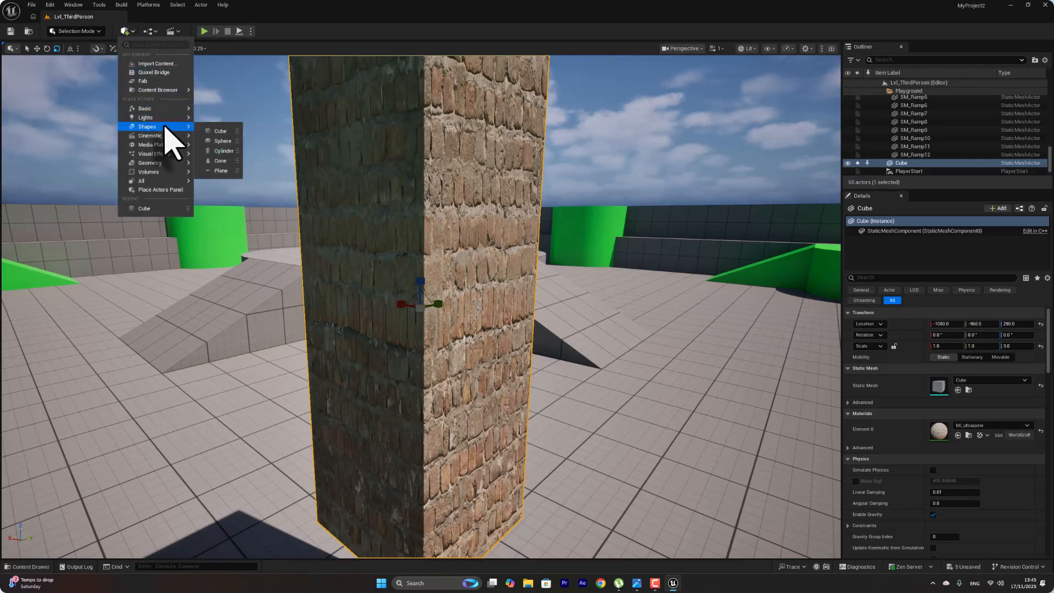
{"action": "left_click_drag", "start_coordinate": [223, 142], "coordinate": [421, 306]}
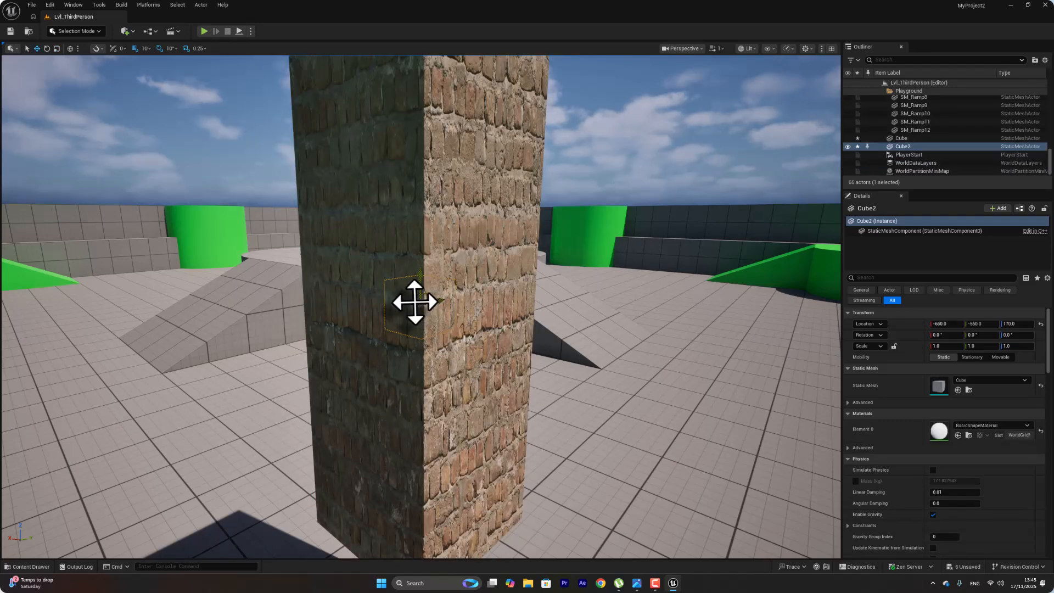
{"action": "left_click_drag", "start_coordinate": [416, 305], "coordinate": [689, 400]}
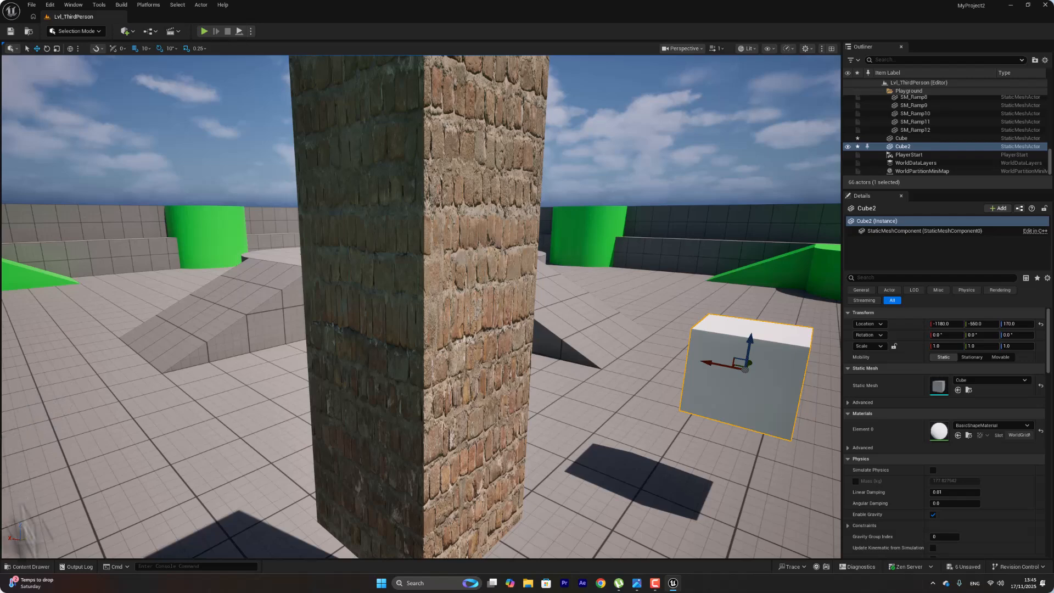
- Create a new material named FixMat in the project's Content folder
{"action": "left_click", "coordinate": [43, 567]}
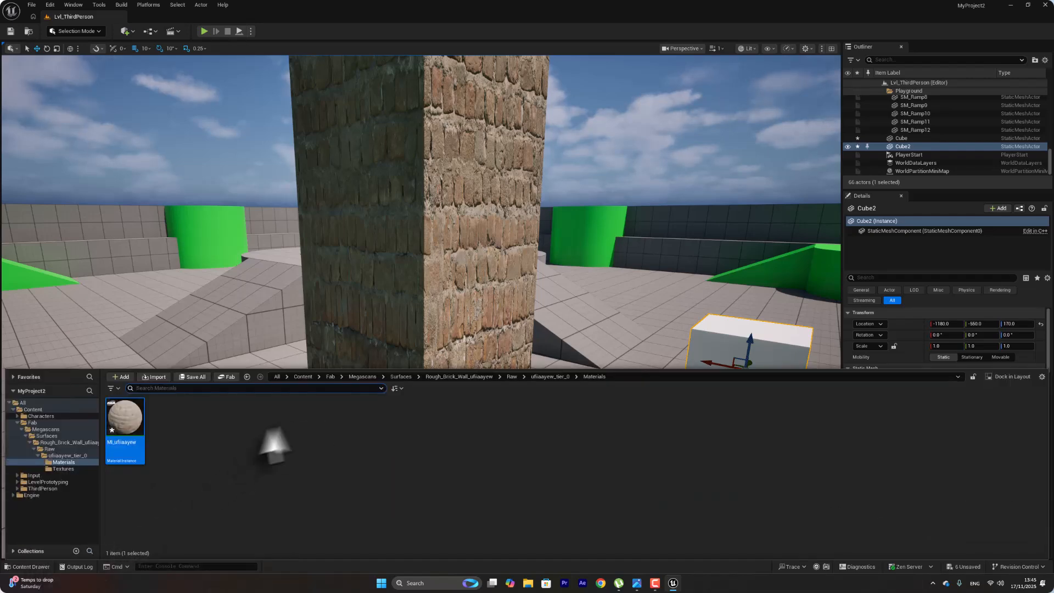
{"action": "right_click", "coordinate": [300, 443]}
{"action": "left_click", "coordinate": [289, 397]}
{"action": "left_click", "coordinate": [311, 378]}
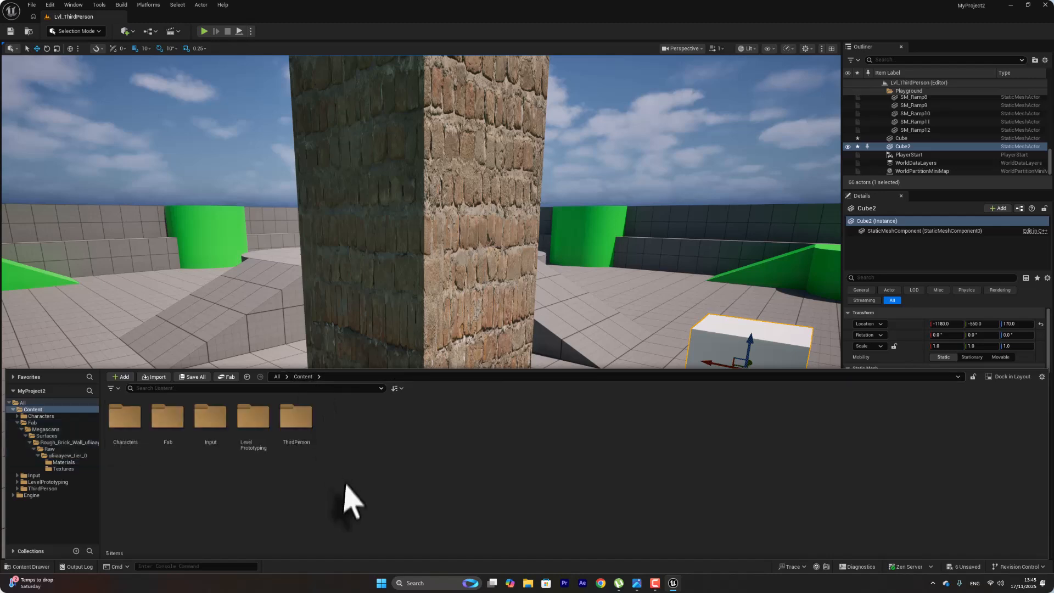
{"action": "right_click", "coordinate": [350, 474]}
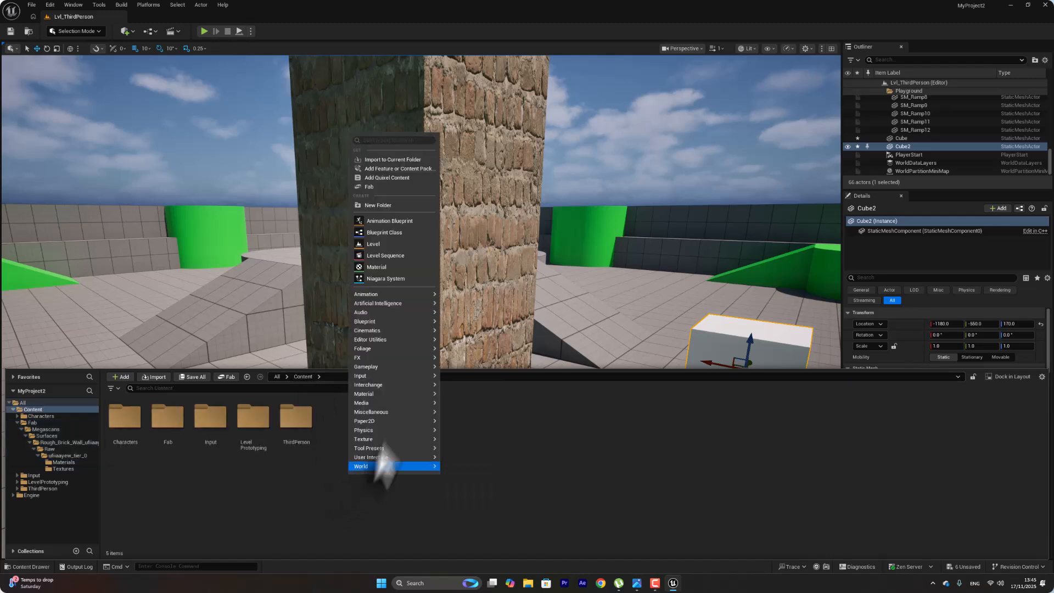
{"action": "left_click", "coordinate": [398, 267]}
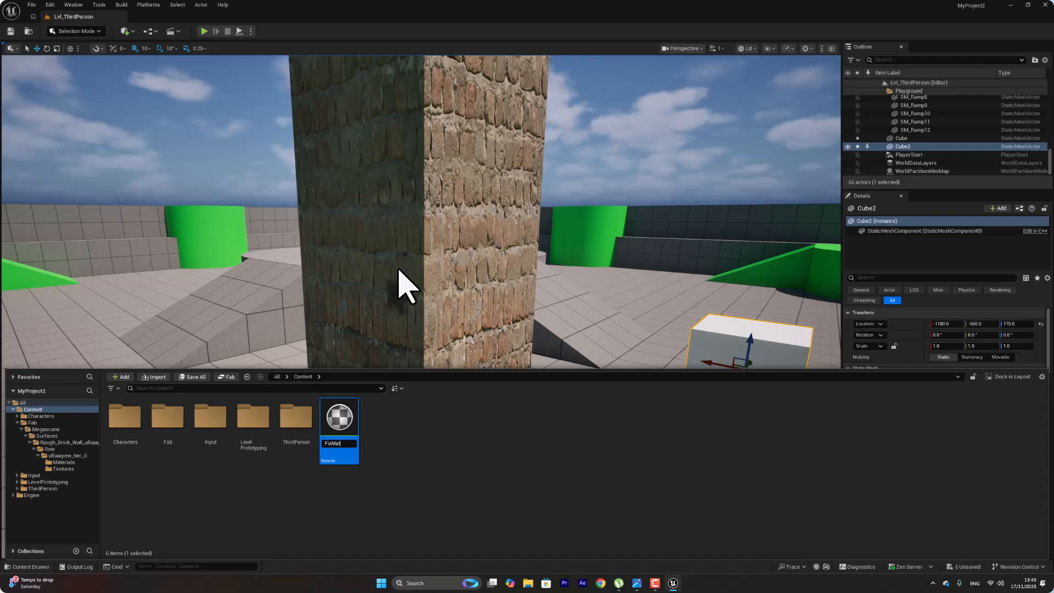
{"action": "key", "text": "Return"}
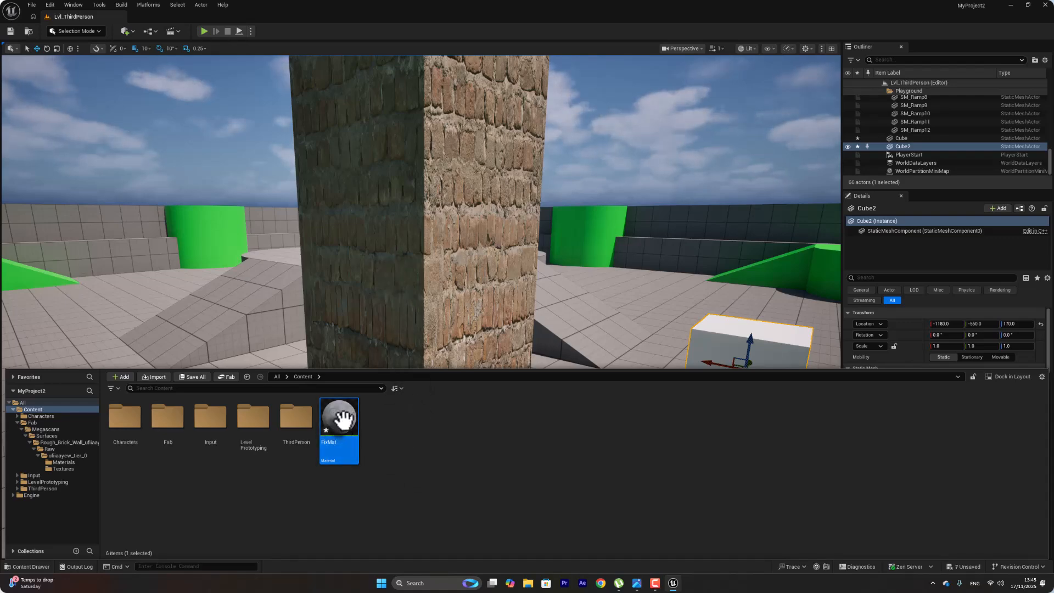
- Open FixMat in the material editor and dock its window beside the Lvl_ThirdPerson level
{"action": "double_click", "coordinate": [338, 418]}
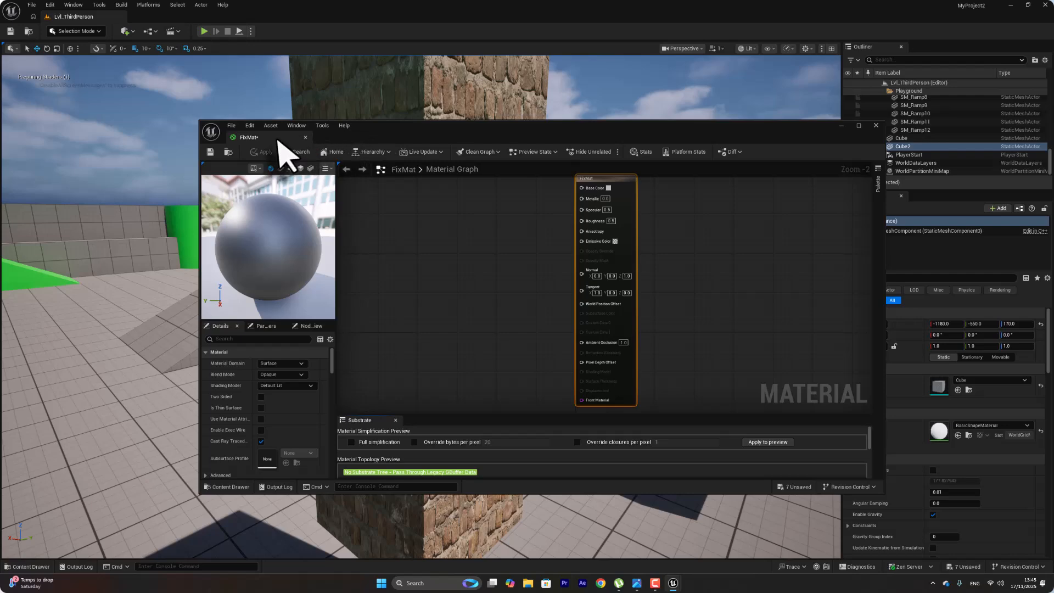
{"action": "left_click_drag", "start_coordinate": [282, 153], "coordinate": [228, 30]}
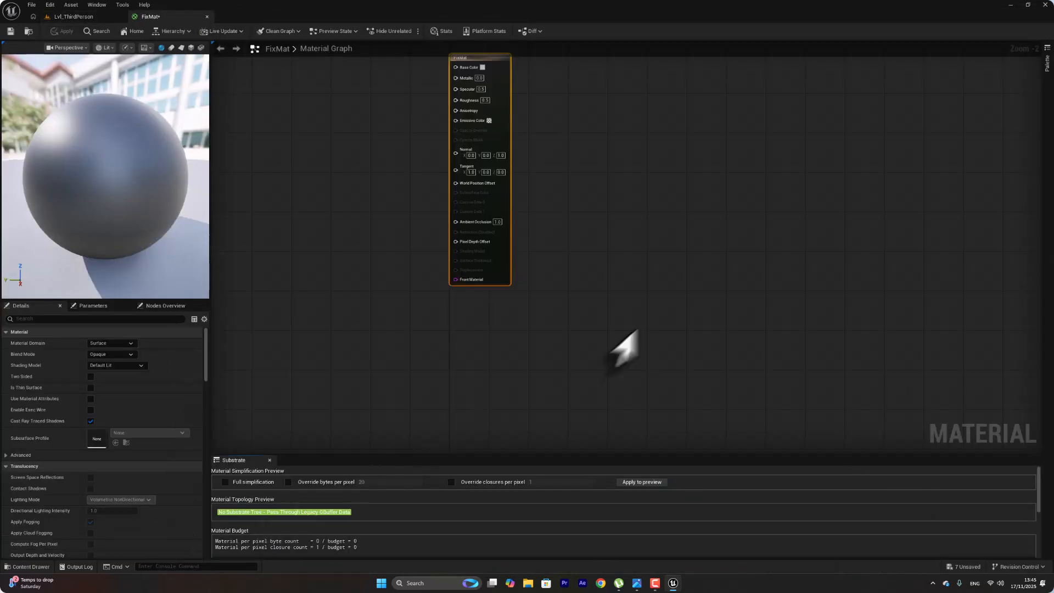
{"action": "right_click_drag", "start_coordinate": [597, 252], "coordinate": [801, 326]}
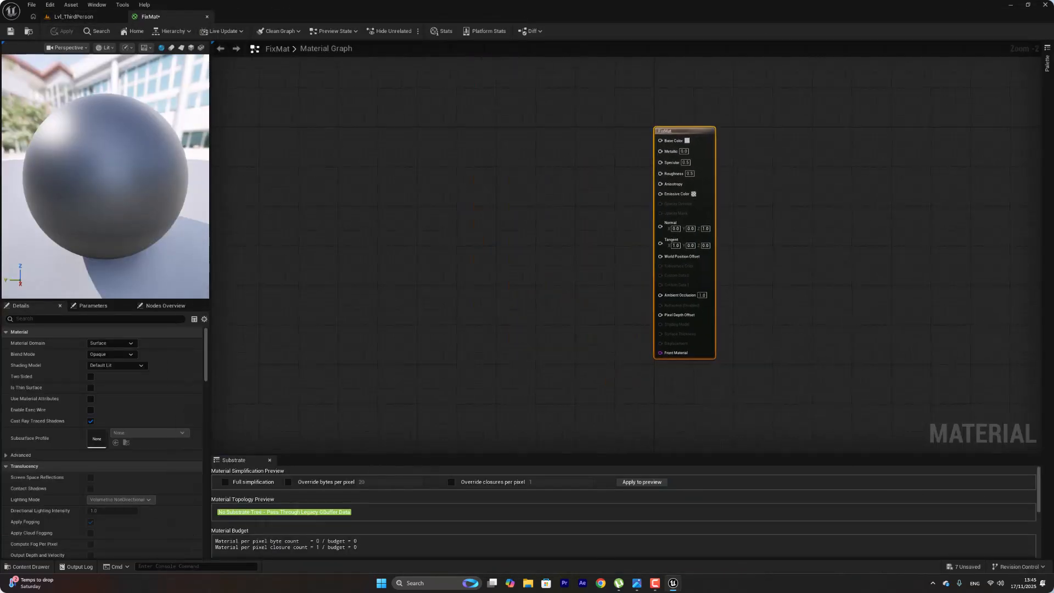
- Add a Constant node, convert it to a parameter named Scale and set its default value to 500
{"action": "right_click", "coordinate": [335, 244]}
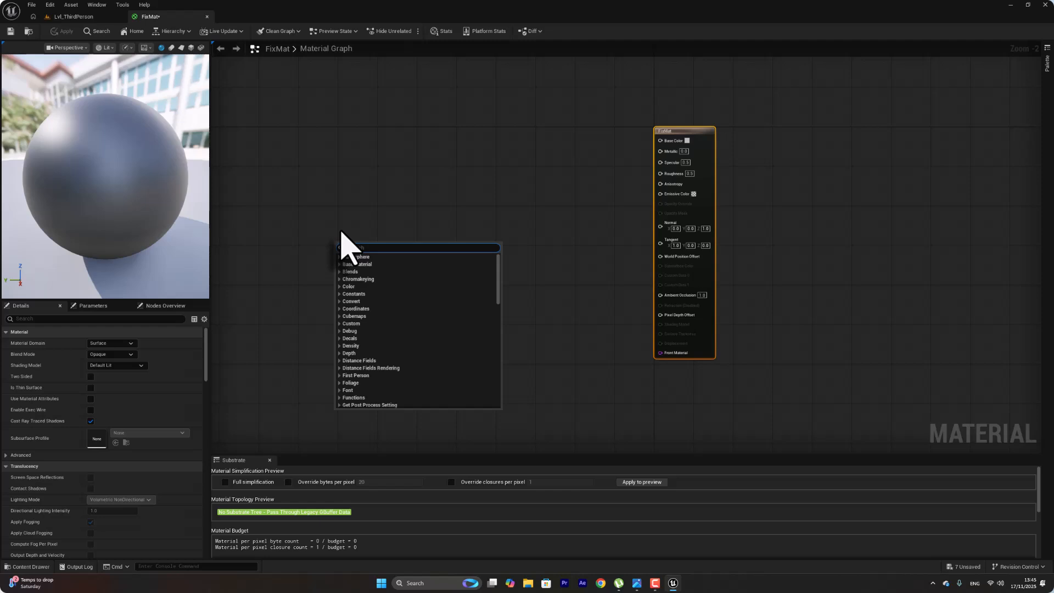
{"action": "type", "text": "cons"}
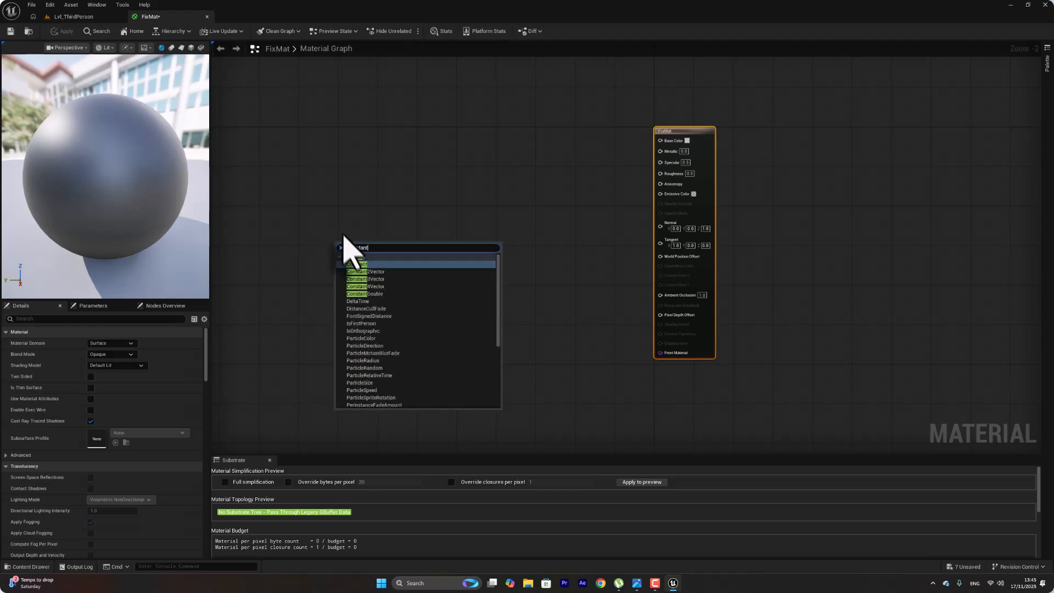
{"action": "type", "text": "tant"}
{"action": "left_click", "coordinate": [355, 264]}
{"action": "scroll", "coordinate": [358, 264], "scroll_direction": "up", "scroll_amount": 2}
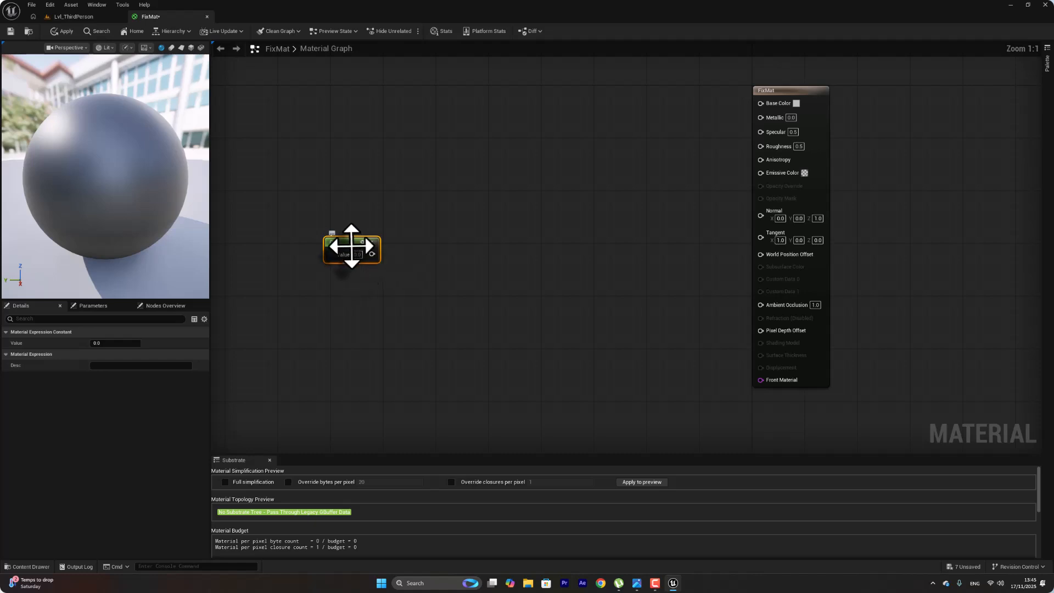
{"action": "right_click", "coordinate": [354, 253]}
{"action": "left_click", "coordinate": [373, 273]}
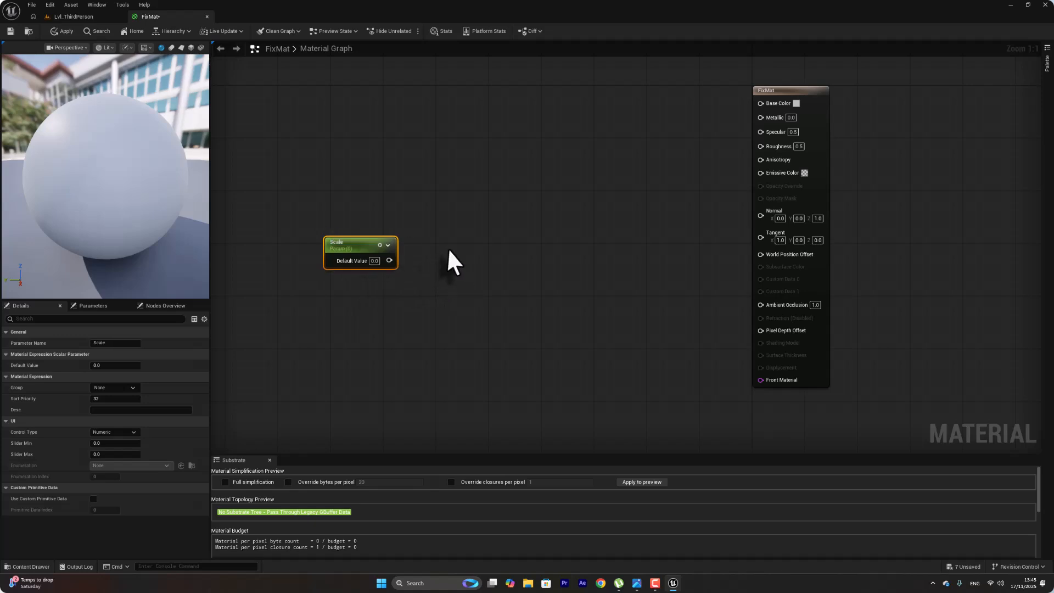
{"action": "left_click", "coordinate": [427, 258]}
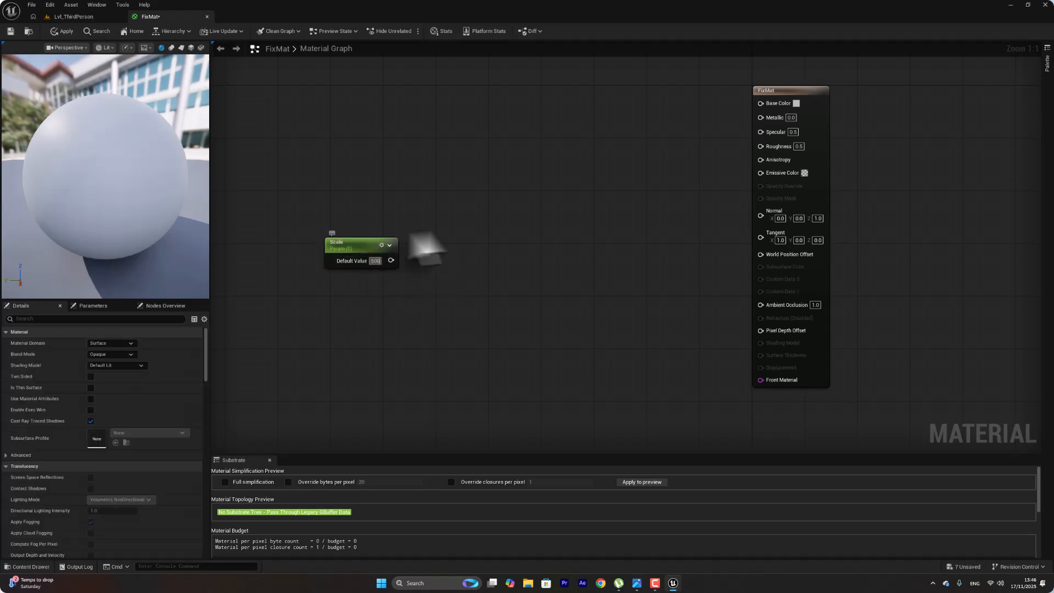
- Add the base color, normal and ORM textures from the brick wall's ufiiaayew_tier_0 Textures folder to the FixMat graph
{"action": "right_click_drag", "start_coordinate": [631, 247], "coordinate": [649, 316]}
{"action": "left_click", "coordinate": [34, 565]}
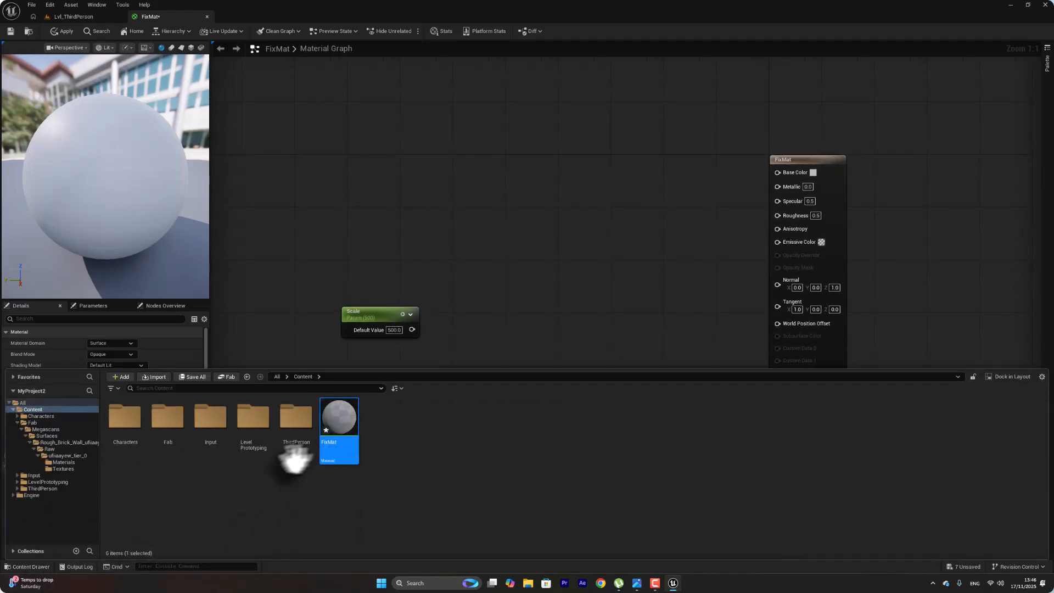
{"action": "double_click", "coordinate": [172, 424]}
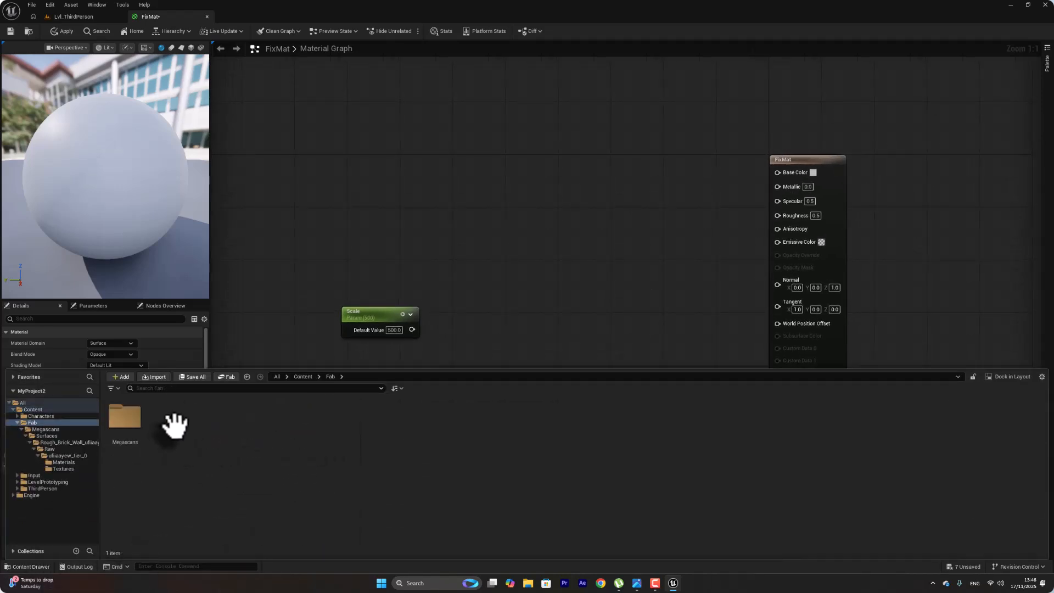
{"action": "double_click", "coordinate": [134, 414]}
{"action": "double_click", "coordinate": [134, 414]}
{"action": "double_click", "coordinate": [134, 414]}
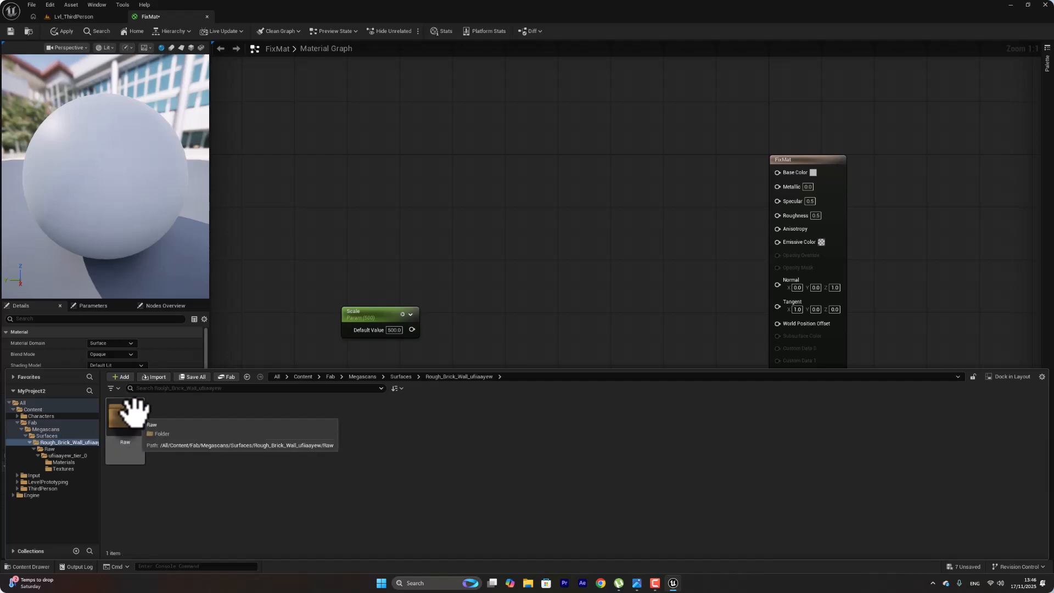
{"action": "double_click", "coordinate": [134, 414]}
{"action": "double_click", "coordinate": [136, 413]}
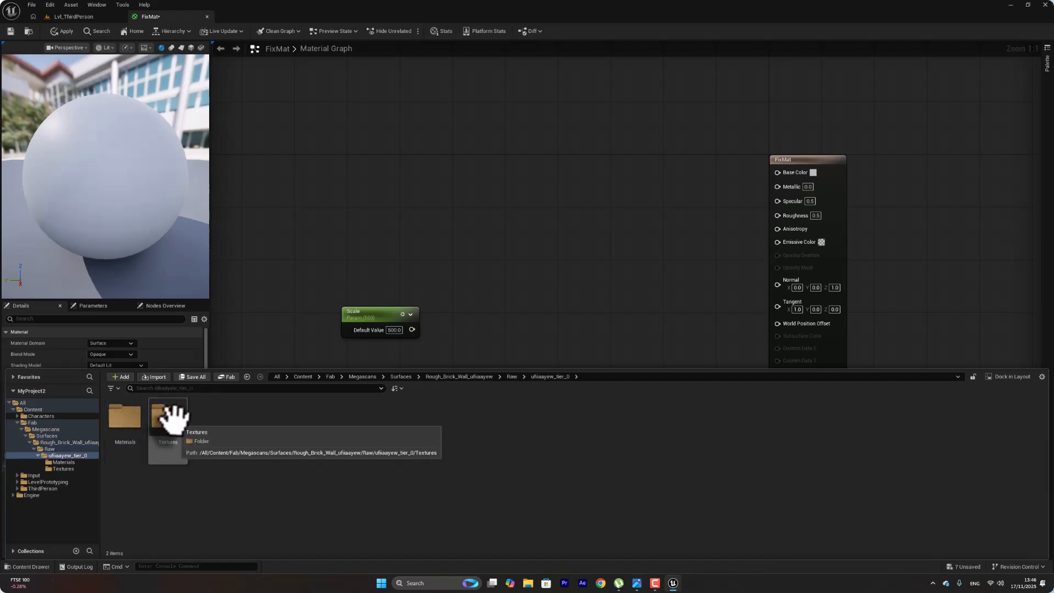
{"action": "double_click", "coordinate": [169, 416]}
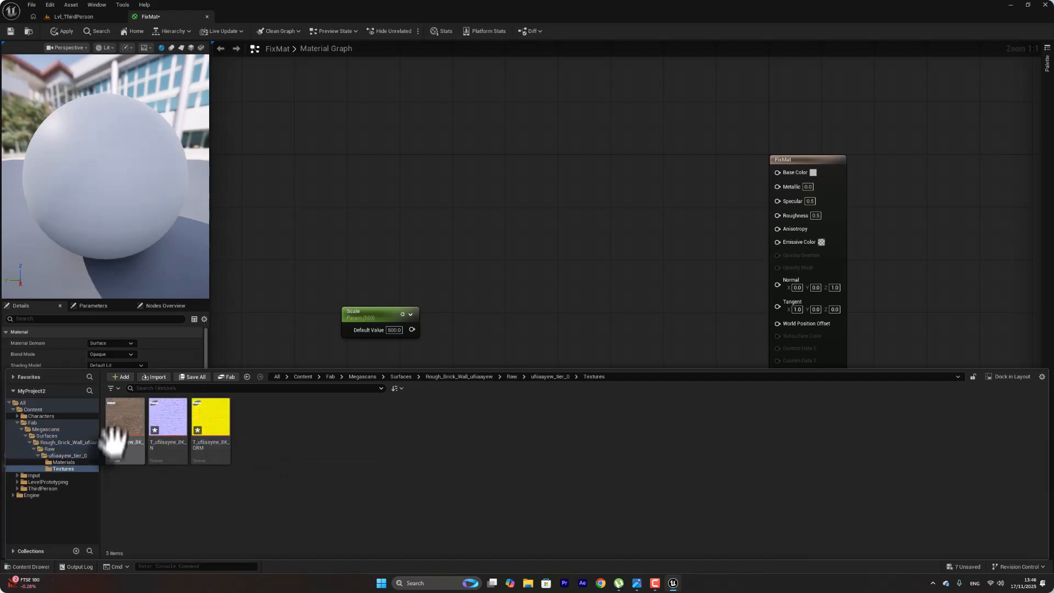
{"action": "left_click", "coordinate": [209, 420], "text": "ctrl"}
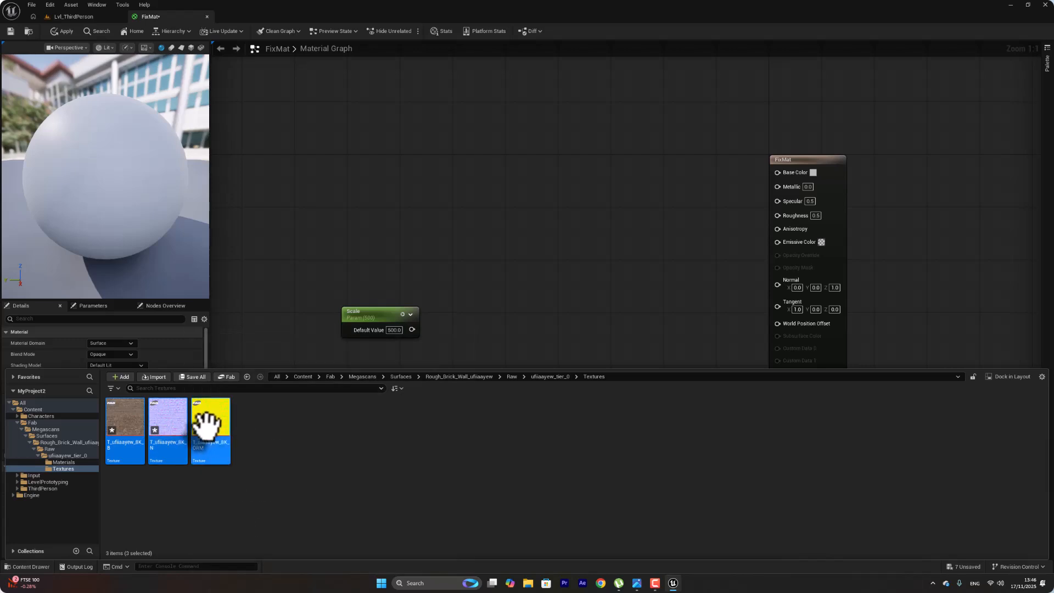
{"action": "left_click_drag", "start_coordinate": [208, 420], "coordinate": [482, 197]}
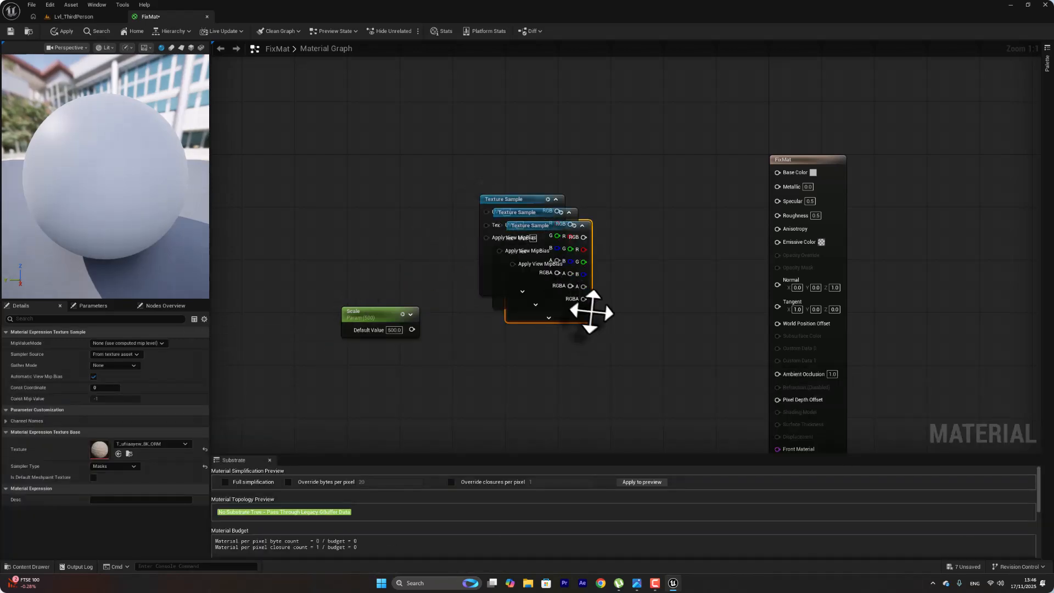
- Spread the three overlapping texture samples into a vertical column between the Scale parameter and the material output
{"action": "right_click_drag", "start_coordinate": [591, 352], "coordinate": [579, 406]}
{"action": "left_click_drag", "start_coordinate": [512, 251], "coordinate": [524, 184]}
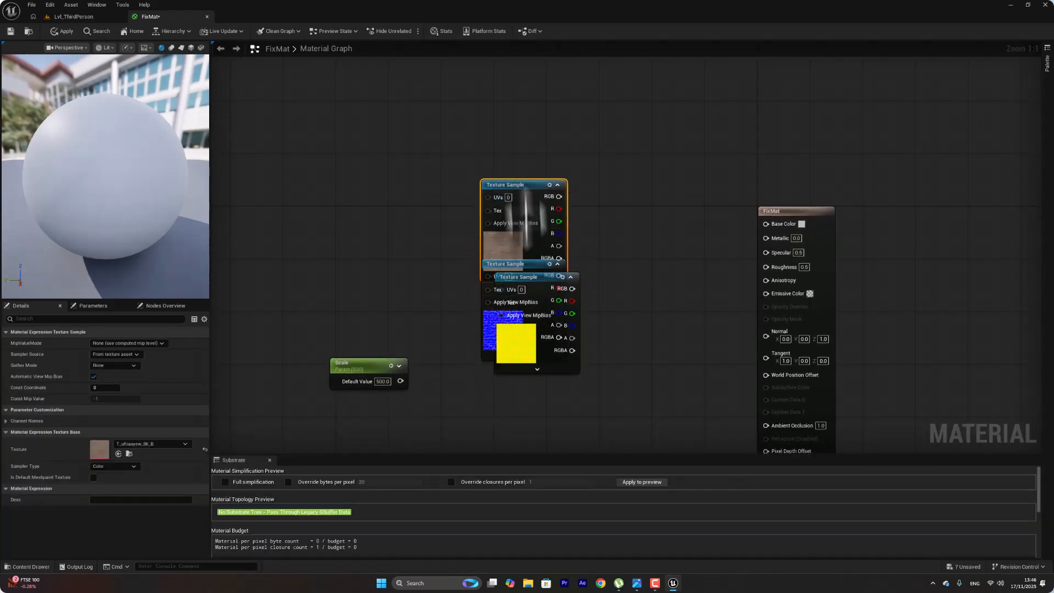
{"action": "left_click_drag", "start_coordinate": [538, 278], "coordinate": [527, 396]}
{"action": "right_click_drag", "start_coordinate": [733, 327], "coordinate": [734, 327]}
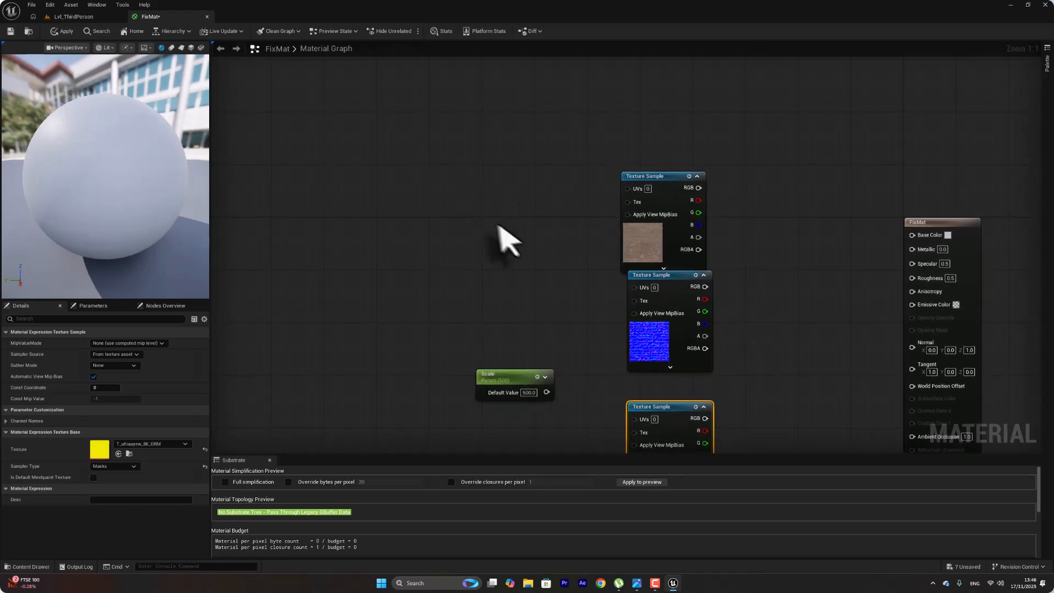
- Add a WorldAlignedTexture node between the base color texture sample and the material output
{"action": "right_click", "coordinate": [782, 222]}
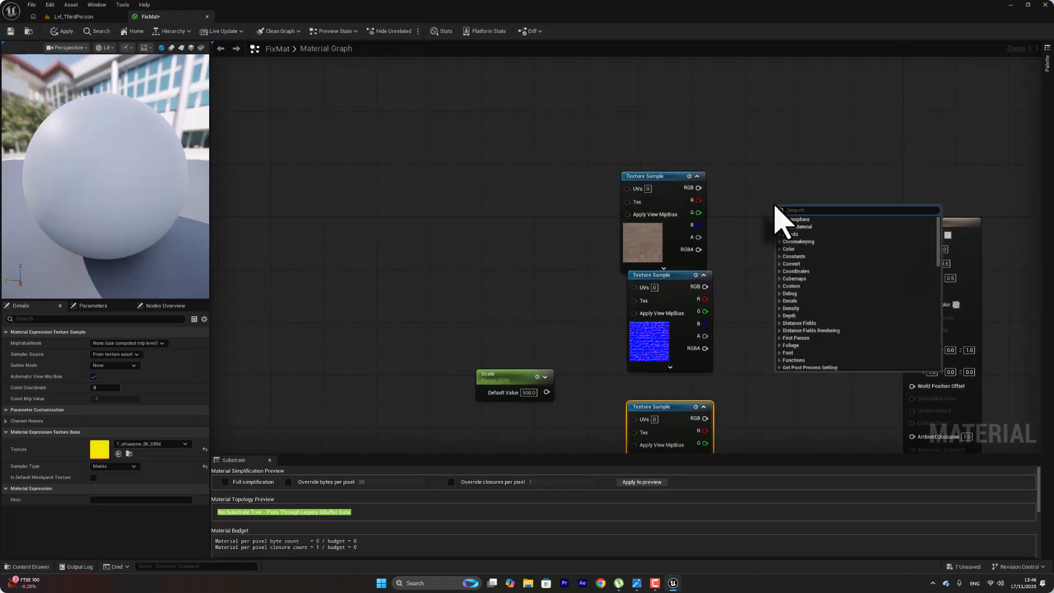
{"action": "type", "text": "world"}
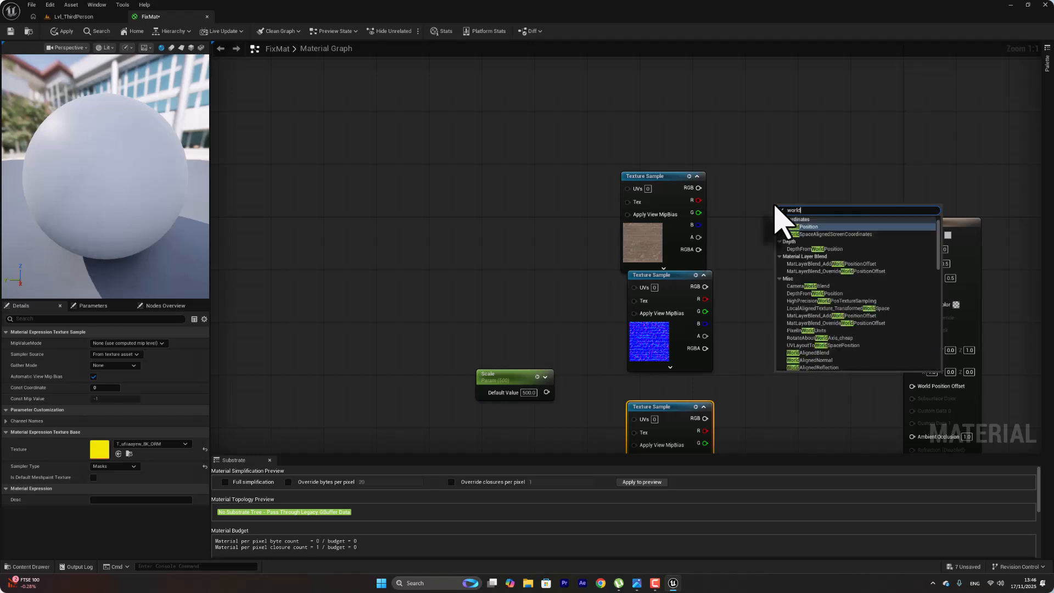
{"action": "type", "text": "ali"}
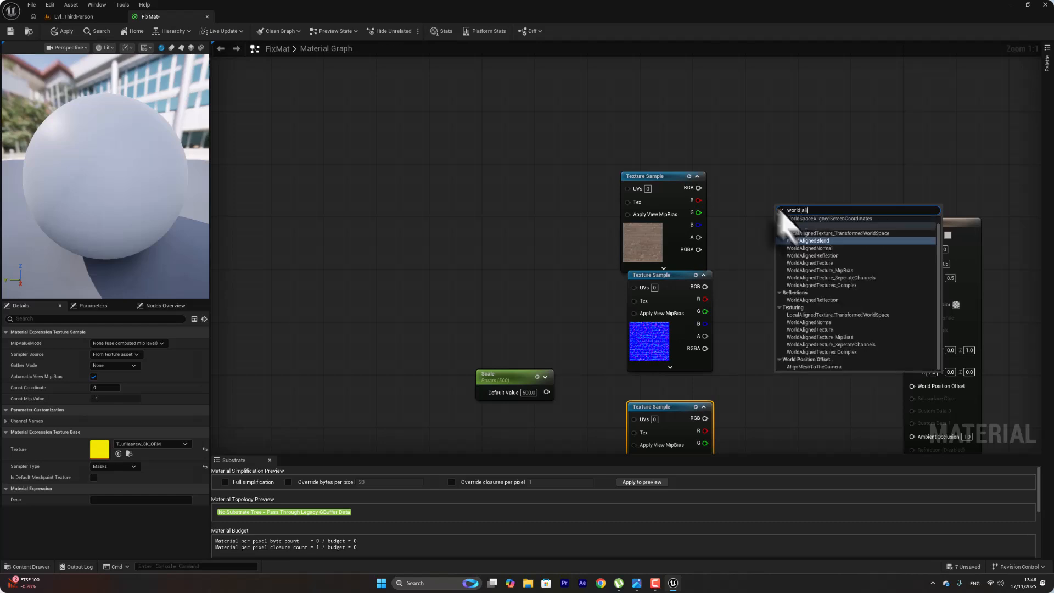
{"action": "left_click", "coordinate": [831, 263]}
{"action": "left_click_drag", "start_coordinate": [832, 209], "coordinate": [800, 189]}
- Convert the base color, normal and ORM texture samples to texture objects
{"action": "left_click", "coordinate": [655, 176]}
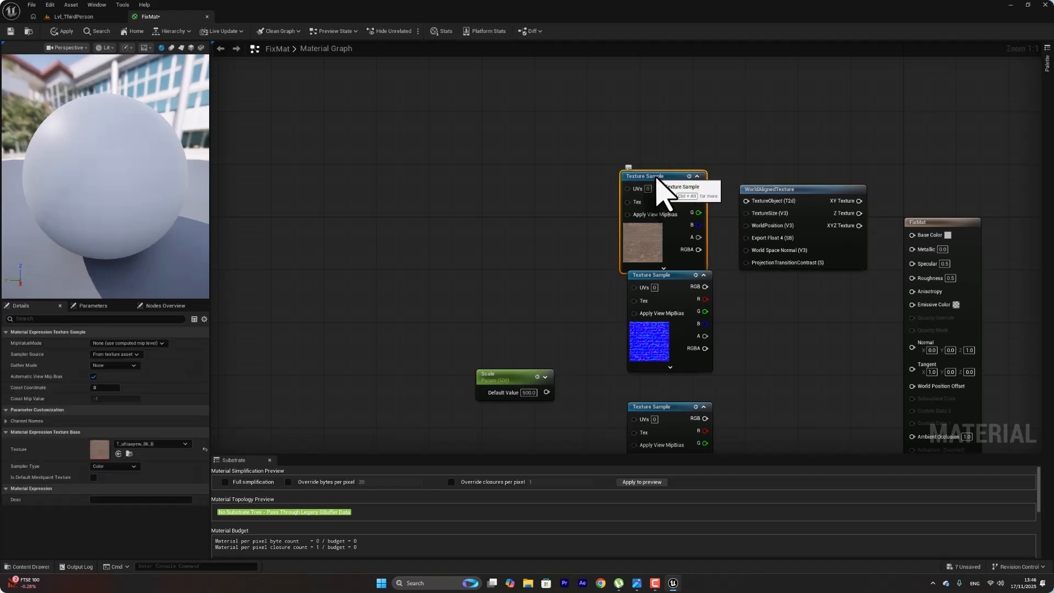
{"action": "right_click", "coordinate": [661, 177]}
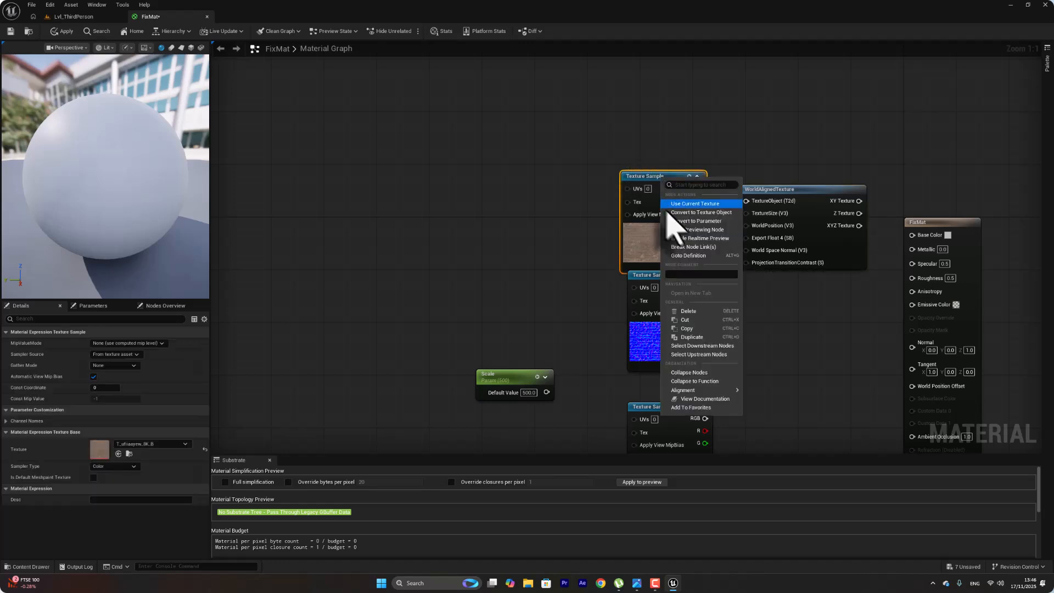
{"action": "left_click", "coordinate": [693, 213]}
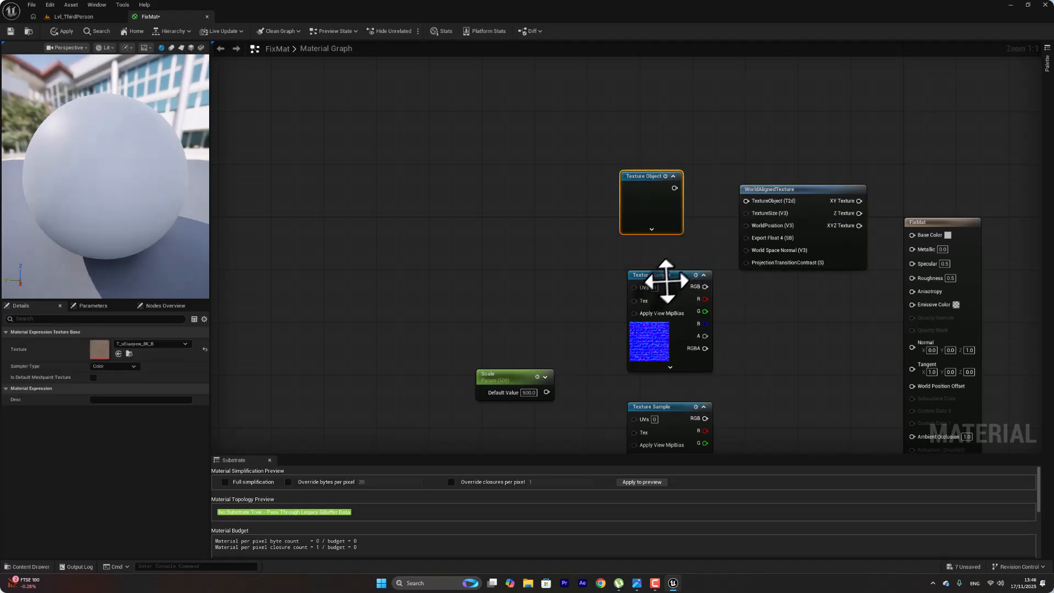
{"action": "left_click", "coordinate": [666, 282]}
{"action": "right_click", "coordinate": [666, 281]}
{"action": "left_click", "coordinate": [703, 314]}
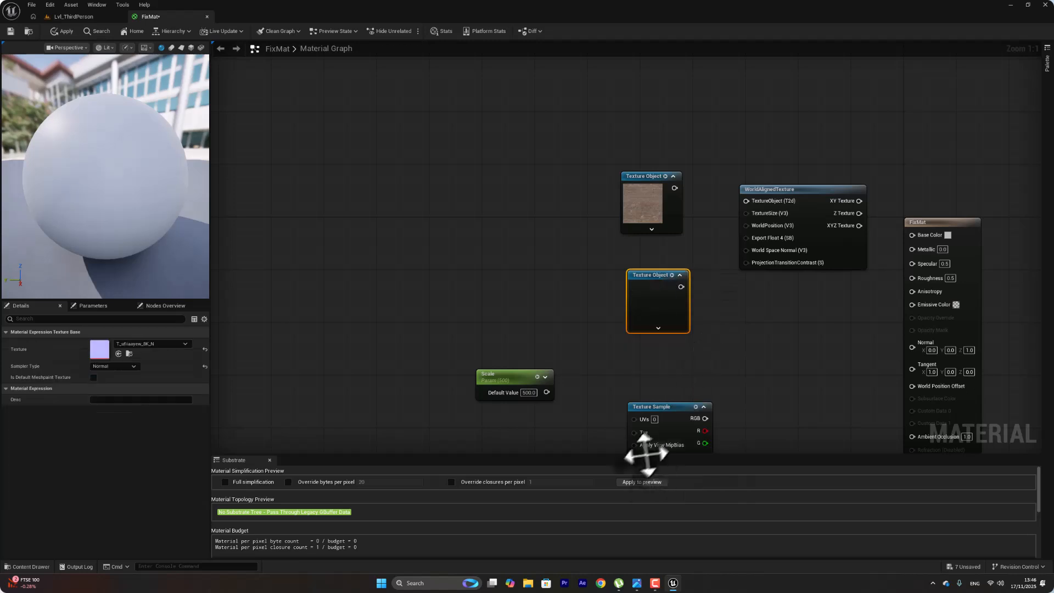
{"action": "right_click", "coordinate": [667, 411]}
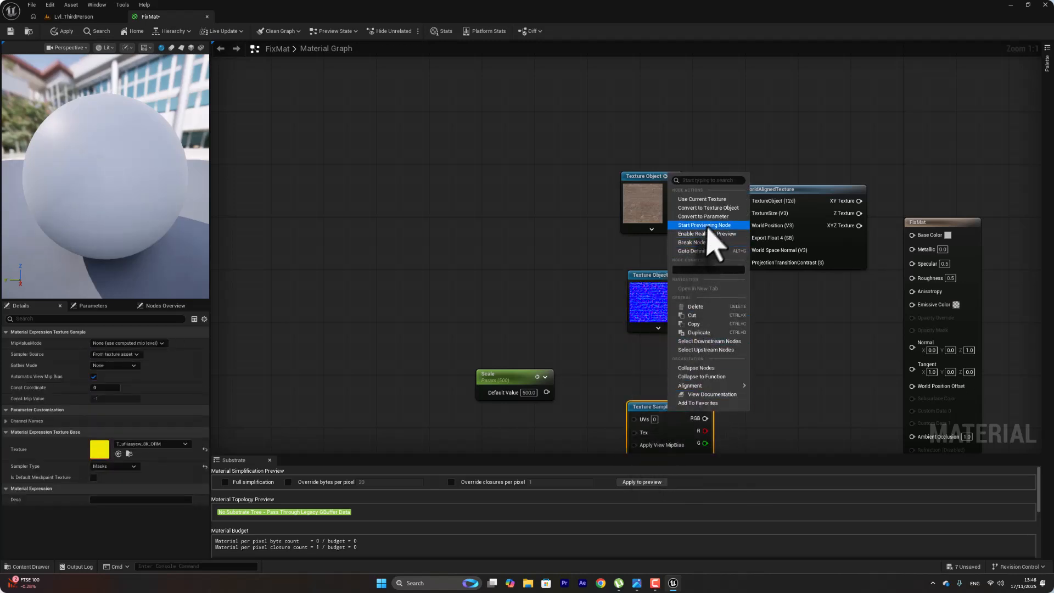
{"action": "left_click", "coordinate": [713, 208]}
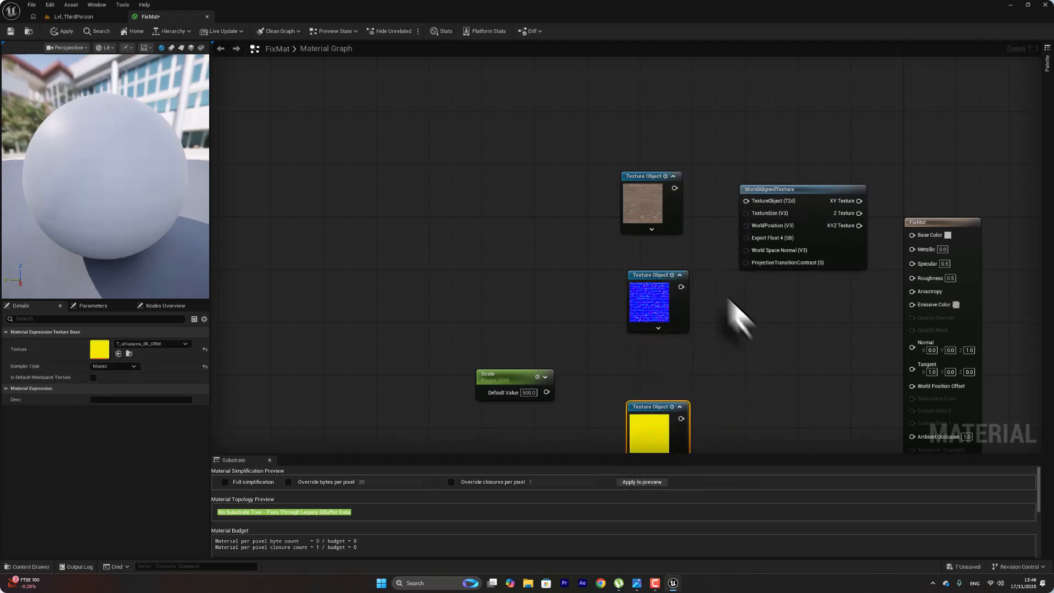
- Connect the base color texture object to WorldAlignedTexture's TextureObject input and place two duplicates of that node below it
{"action": "left_click_drag", "start_coordinate": [675, 188], "coordinate": [746, 200]}
{"action": "left_click", "coordinate": [781, 189]}
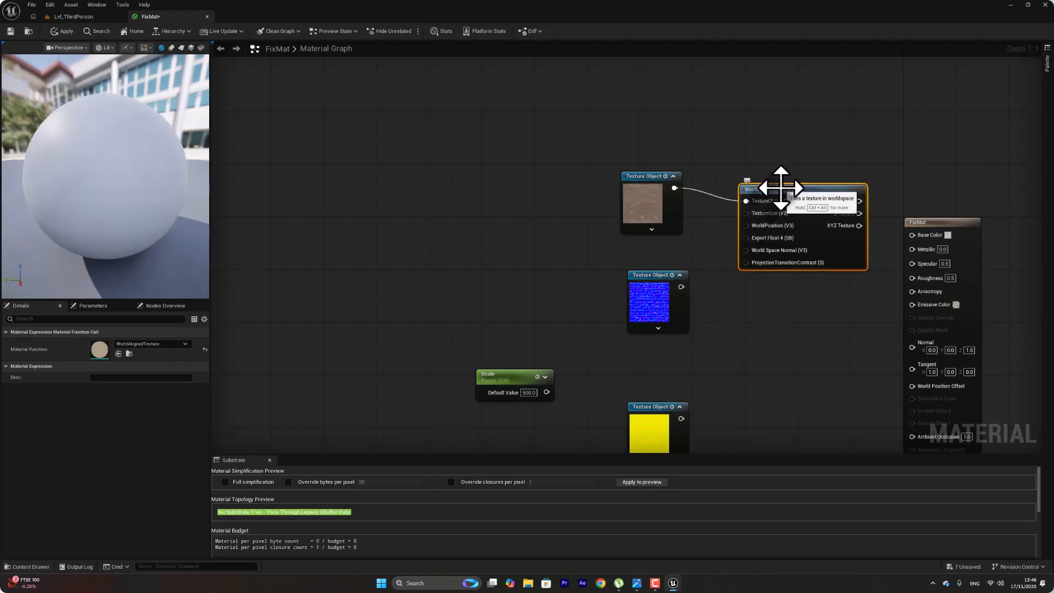
{"action": "key", "text": "ctrl+d"}
{"action": "left_click_drag", "start_coordinate": [842, 187], "coordinate": [795, 279]}
{"action": "right_click", "coordinate": [800, 283]}
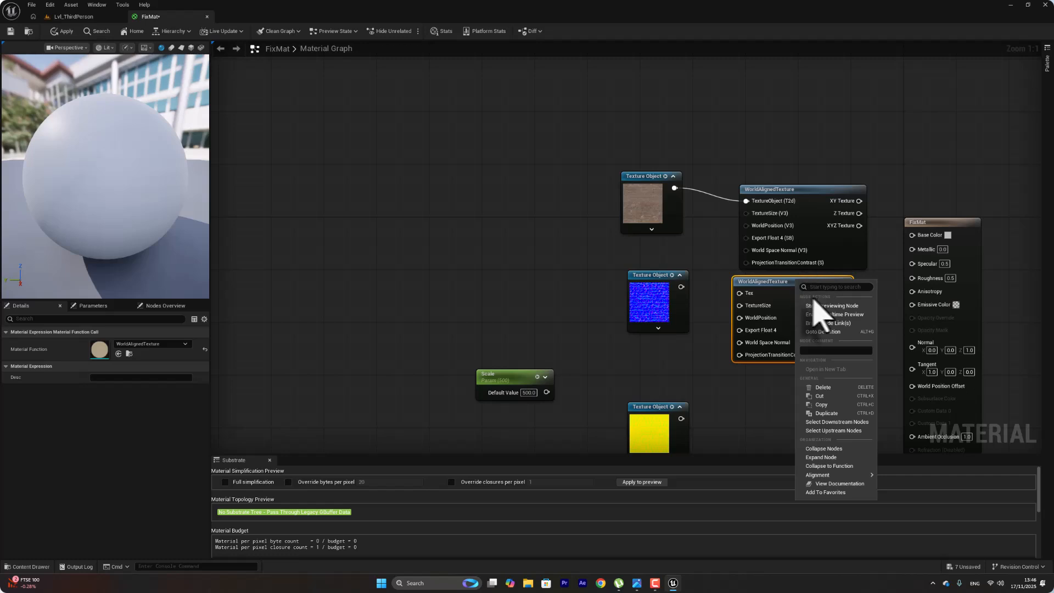
{"action": "left_click", "coordinate": [762, 293]}
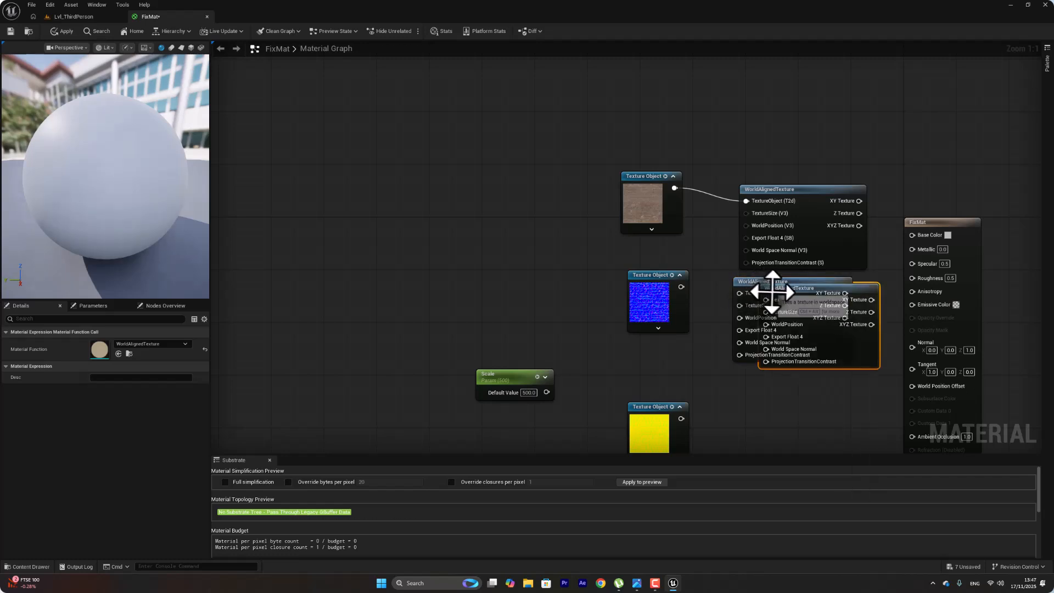
{"action": "key", "text": "ctrl+d"}
{"action": "left_click_drag", "start_coordinate": [864, 287], "coordinate": [840, 376]}
- Connect the normal and ORM texture objects to the Tex inputs of the two duplicated WorldAlignedTexture nodes
{"action": "right_click_drag", "start_coordinate": [879, 299], "coordinate": [900, 192]}
{"action": "left_click_drag", "start_coordinate": [702, 178], "coordinate": [760, 185]}
{"action": "left_click_drag", "start_coordinate": [703, 310], "coordinate": [768, 285]}
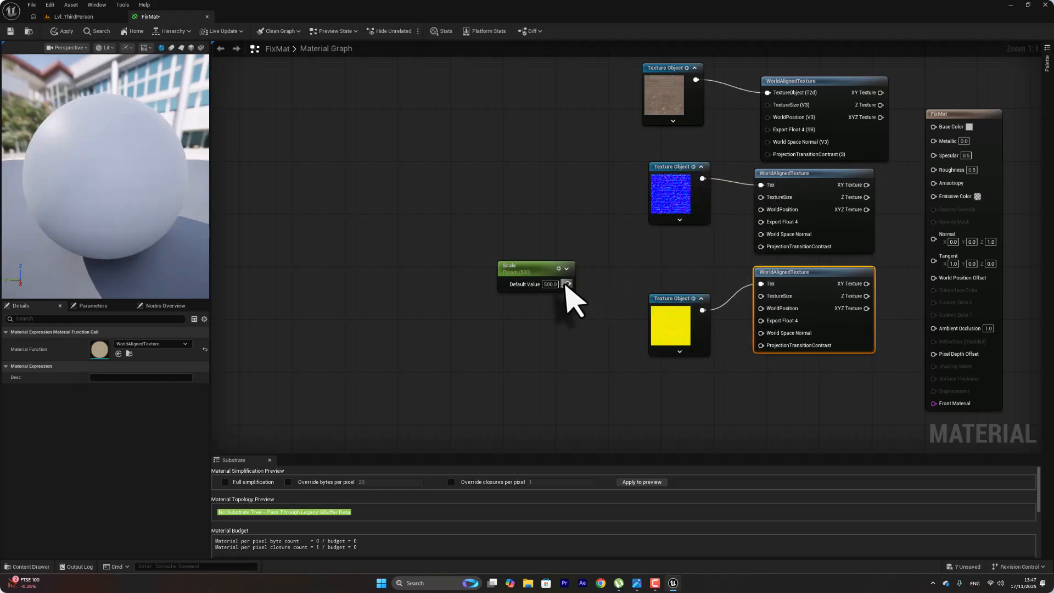
- Connect the Scale parameter to the TextureSize input of all three WorldAlignedTexture nodes
{"action": "left_click_drag", "start_coordinate": [659, 248], "coordinate": [774, 108]}
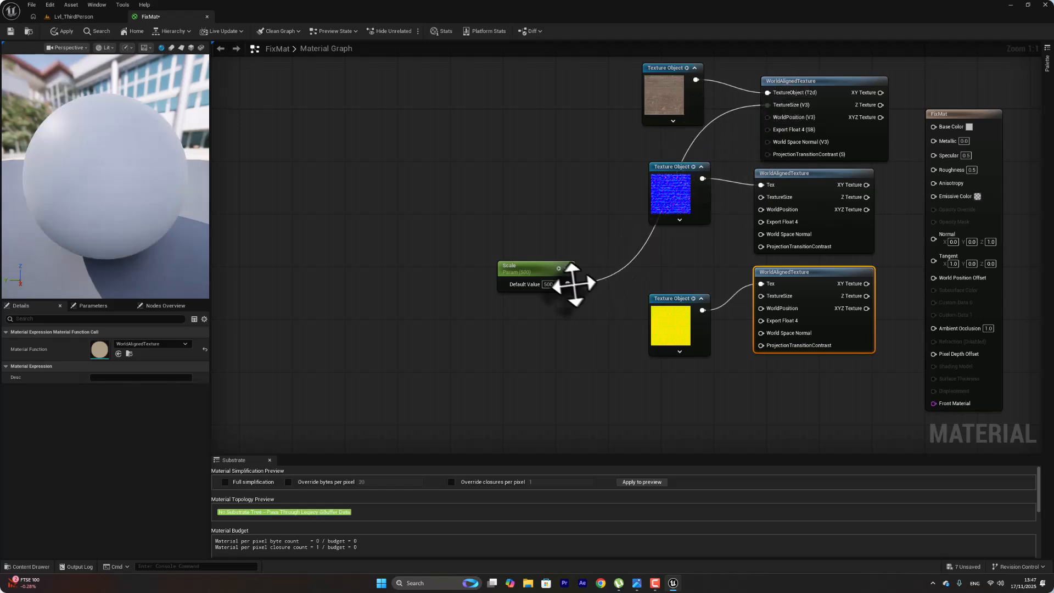
{"action": "left_click_drag", "start_coordinate": [568, 283], "coordinate": [763, 198]}
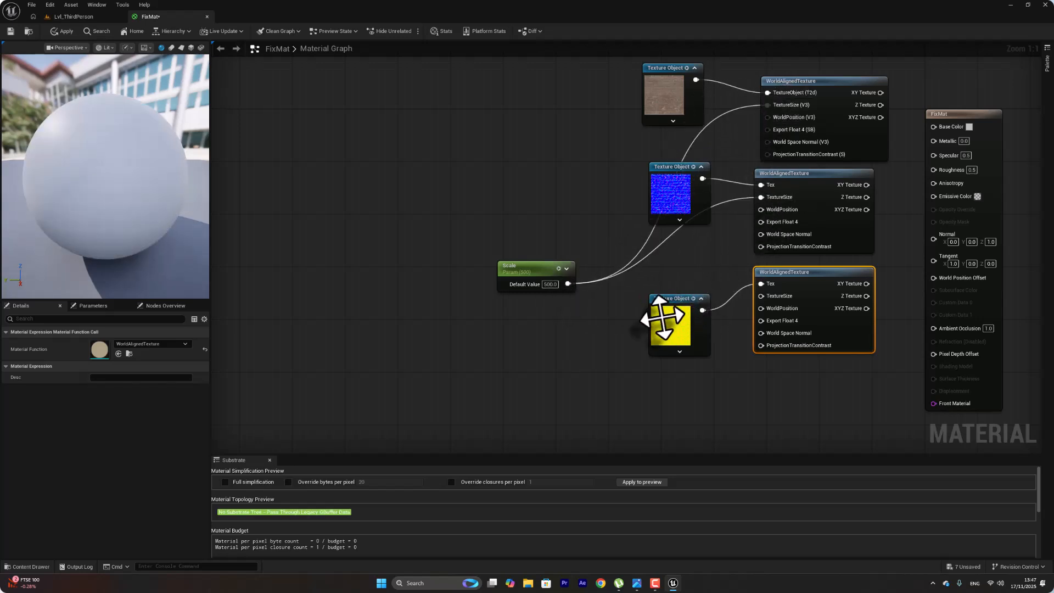
{"action": "right_click_drag", "start_coordinate": [562, 288], "coordinate": [483, 280]}
{"action": "left_click_drag", "start_coordinate": [488, 276], "coordinate": [682, 289]}
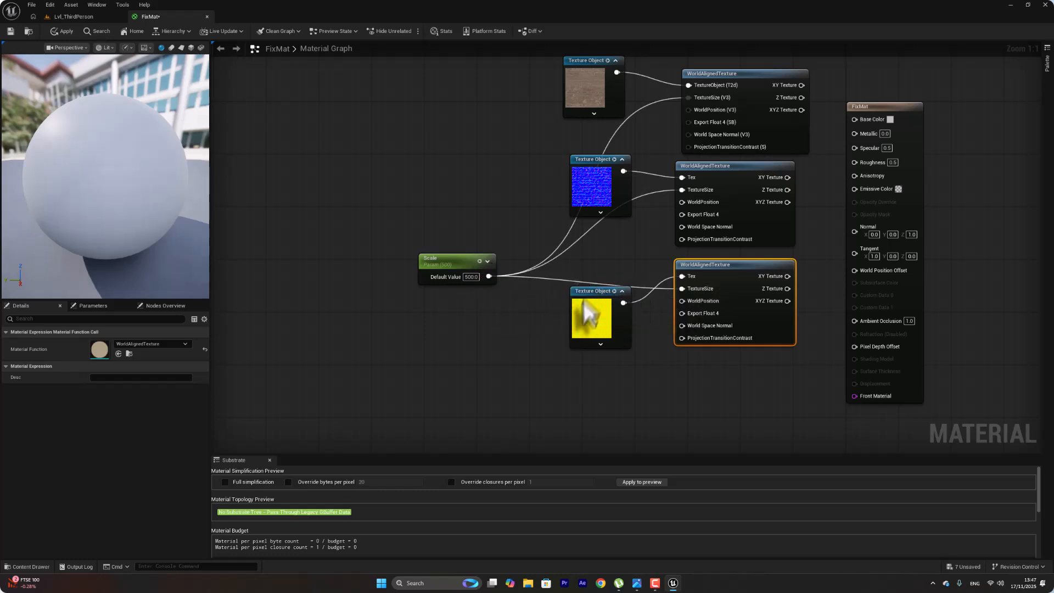
- Move the ORM texture object clear of the Scale wires and shift the FixMat output node farther from the WorldAlignedTexture nodes
{"action": "left_click_drag", "start_coordinate": [588, 306], "coordinate": [564, 336]}
{"action": "right_click_drag", "start_coordinate": [652, 362], "coordinate": [595, 388]}
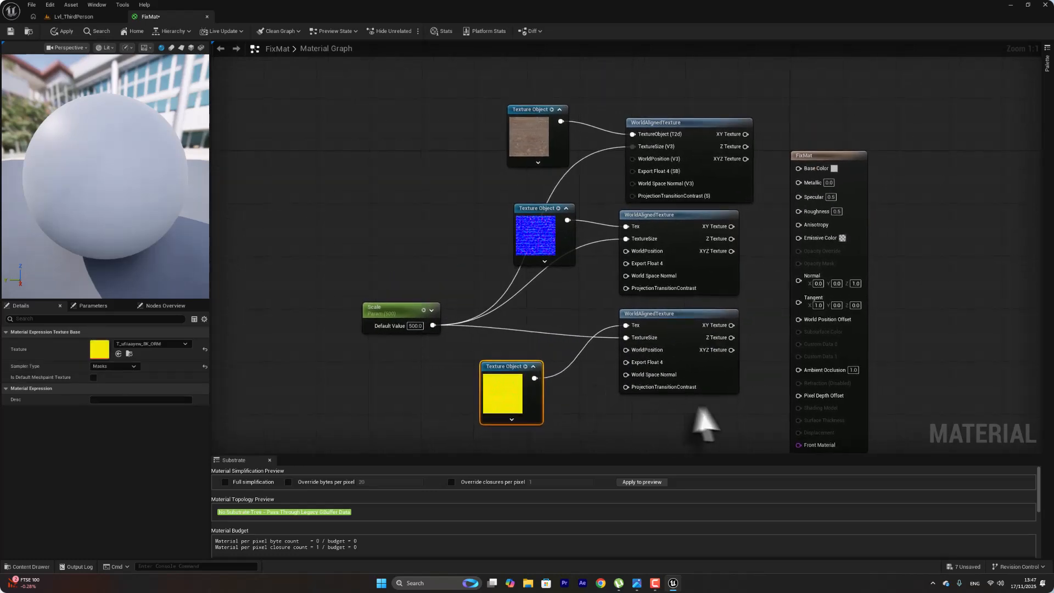
{"action": "right_click_drag", "start_coordinate": [703, 434], "coordinate": [636, 409]}
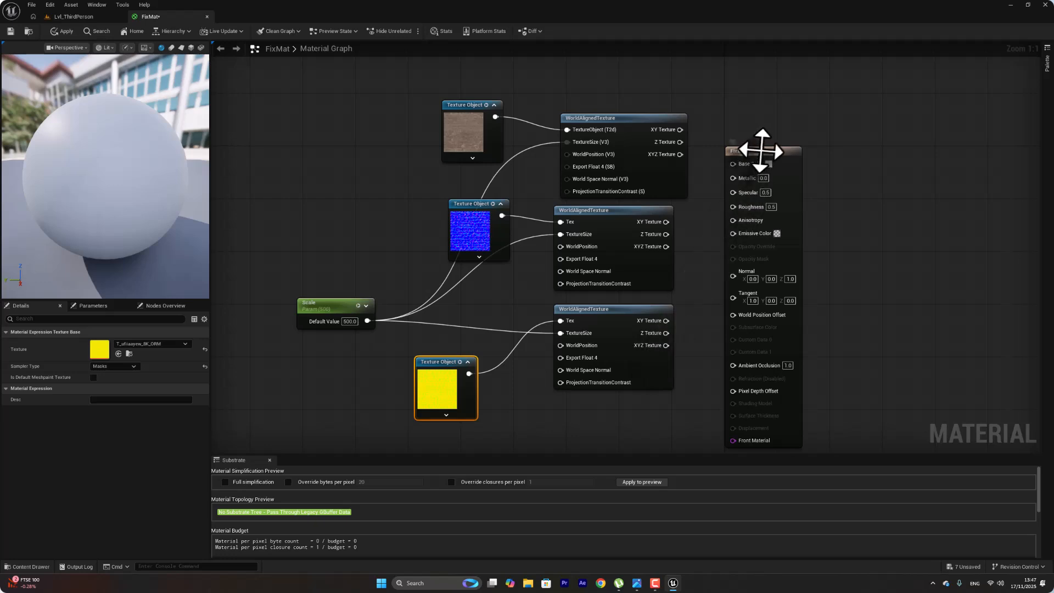
{"action": "left_click_drag", "start_coordinate": [760, 146], "coordinate": [812, 115]}
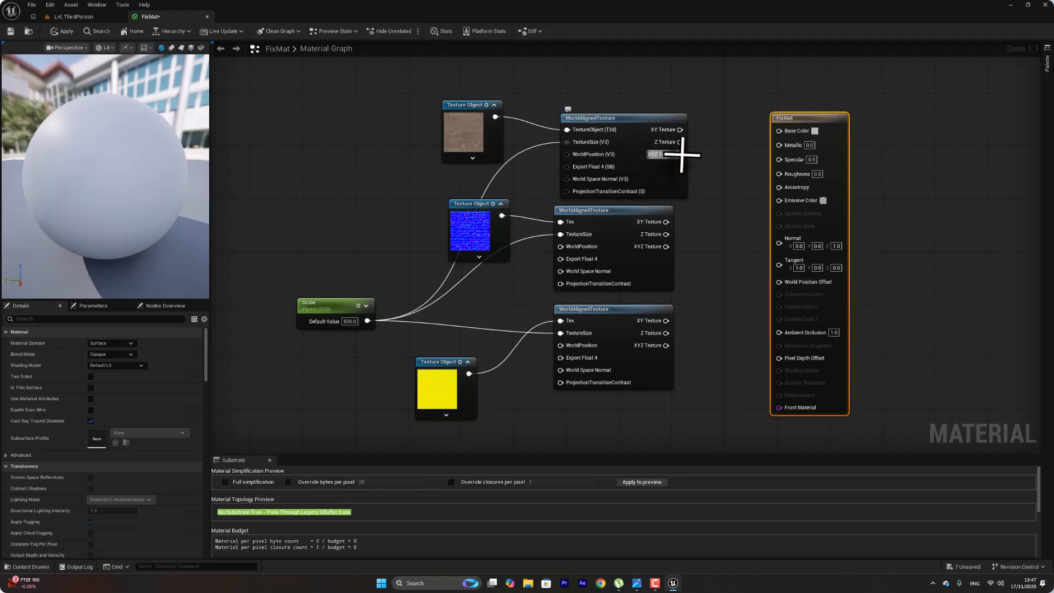
- Connect the XYZ Texture outputs of the base color, normal and ORM WorldAlignedTexture nodes to Base Color, Normal and Ambient Occlusion respectively
{"action": "left_click_drag", "start_coordinate": [680, 156], "coordinate": [782, 132]}
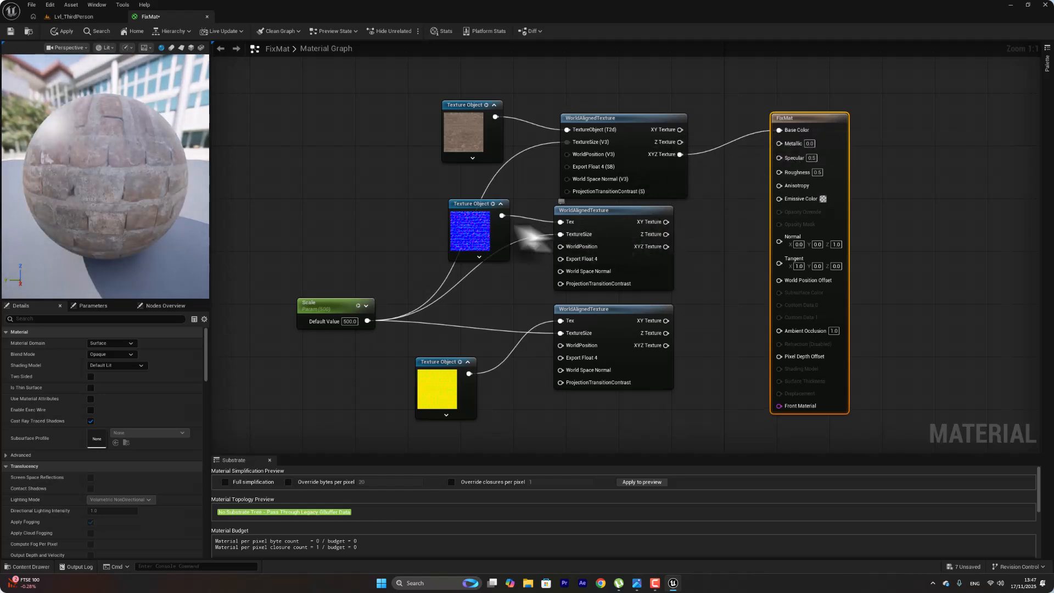
{"action": "left_click_drag", "start_coordinate": [666, 246], "coordinate": [780, 241]}
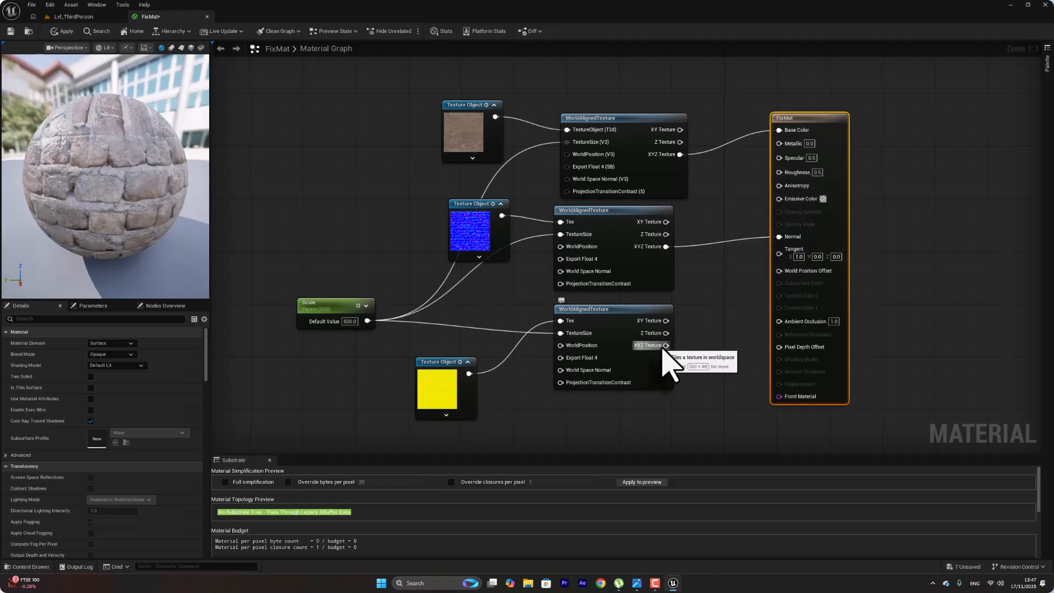
{"action": "left_click_drag", "start_coordinate": [666, 346], "coordinate": [780, 324]}
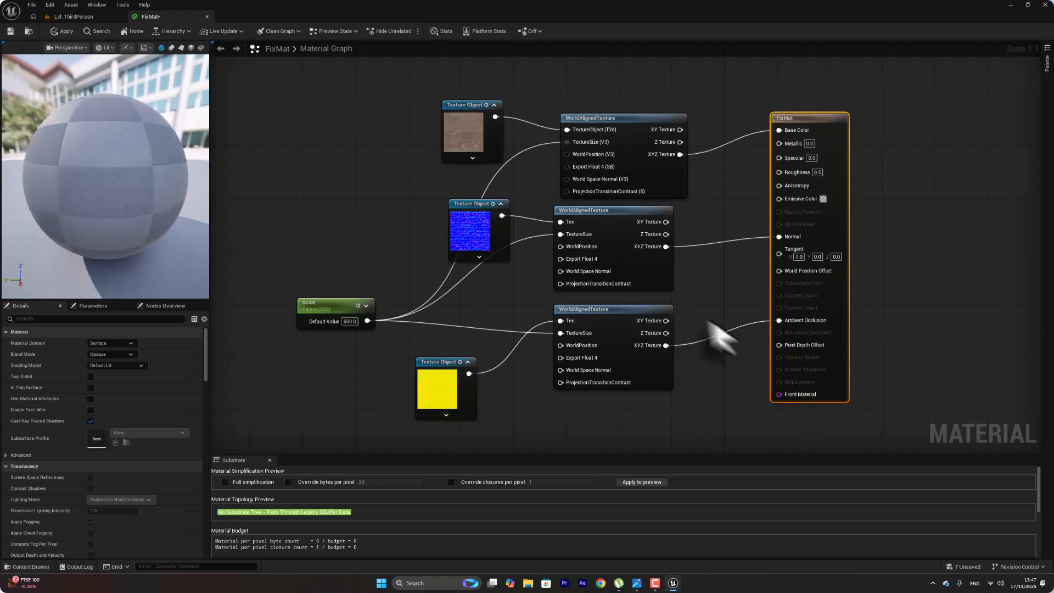
- Apply the FixMat material changes and save all modified assets
{"action": "left_click", "coordinate": [58, 32]}
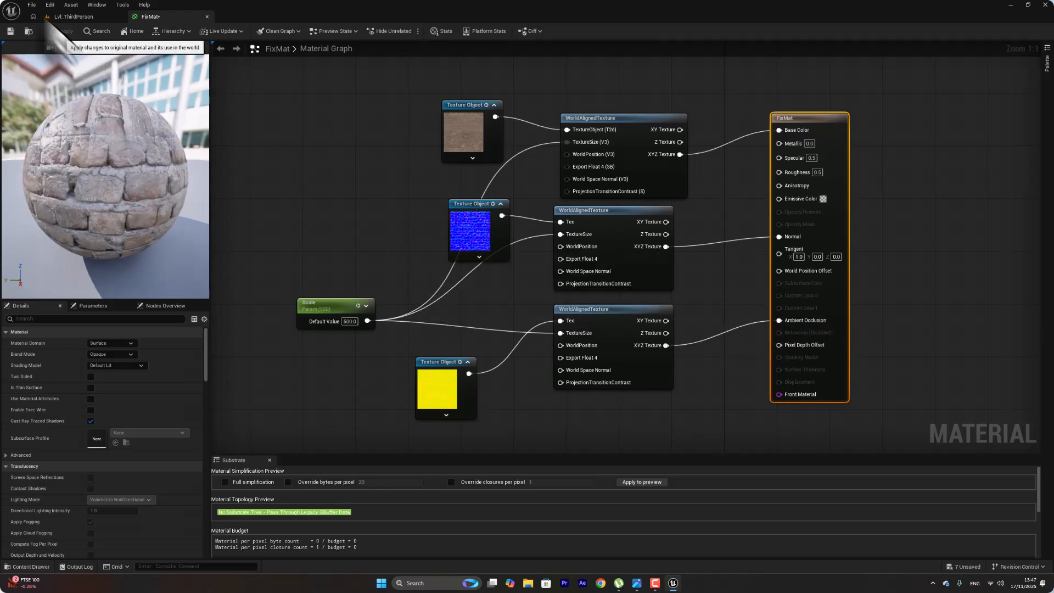
{"action": "left_click", "coordinate": [31, 4]}
{"action": "left_click", "coordinate": [47, 58]}
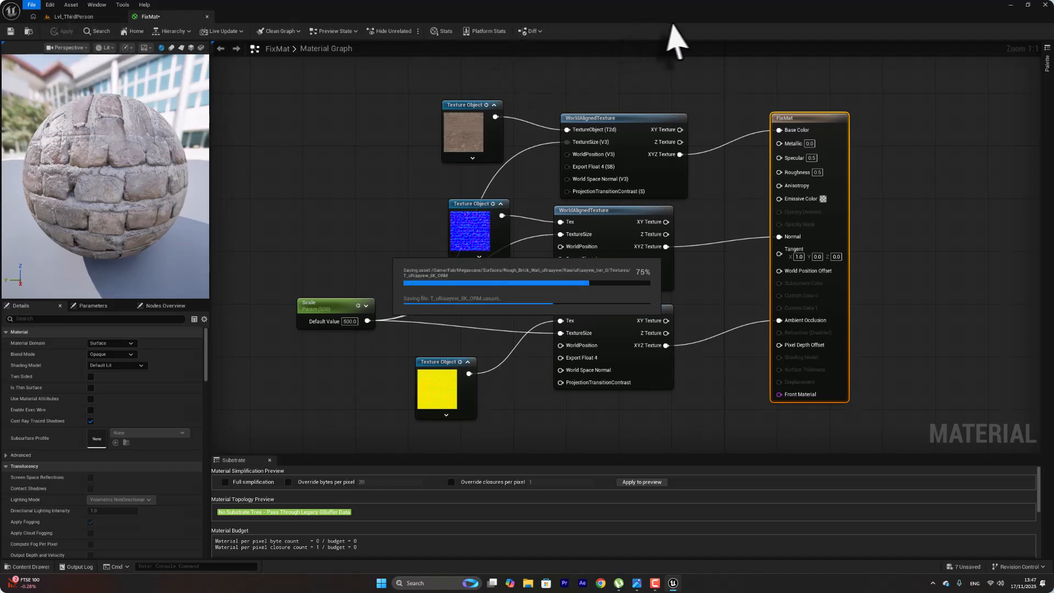
- Return to the Lvl_ThirdPerson level and move the plain white cube closer to the camera, beside the brick pillar
{"action": "left_click", "coordinate": [70, 19]}
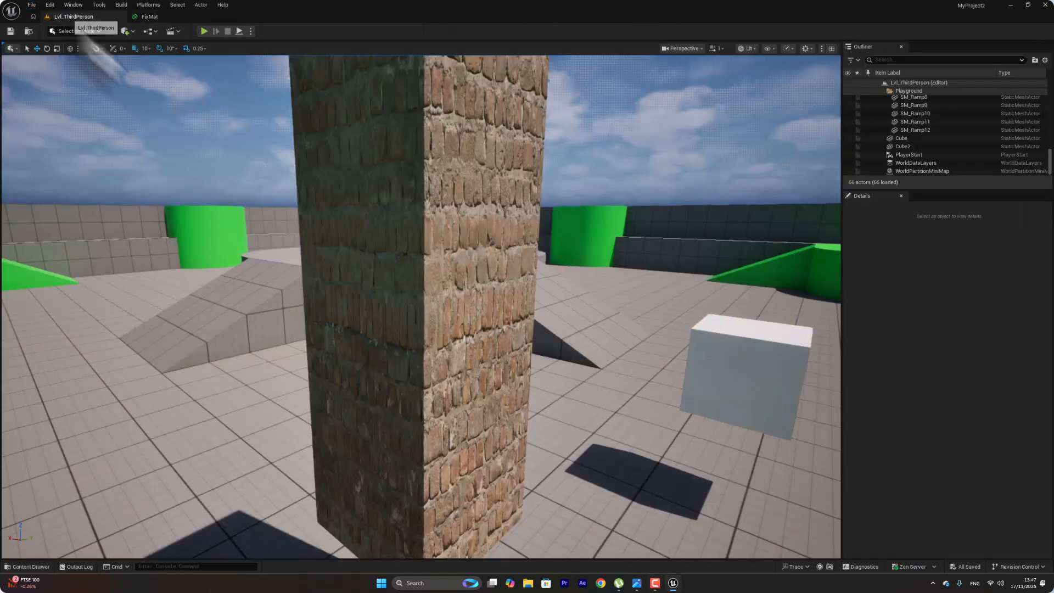
{"action": "right_click_drag", "start_coordinate": [580, 273], "coordinate": [595, 365]}
{"action": "left_click", "coordinate": [522, 305]}
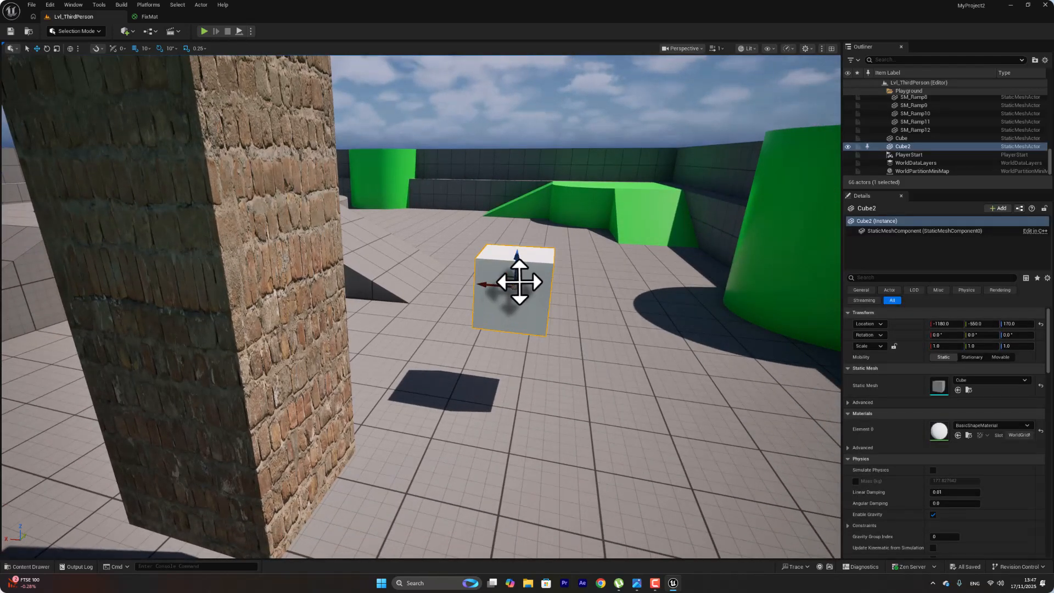
{"action": "left_click_drag", "start_coordinate": [518, 297], "coordinate": [520, 360]}
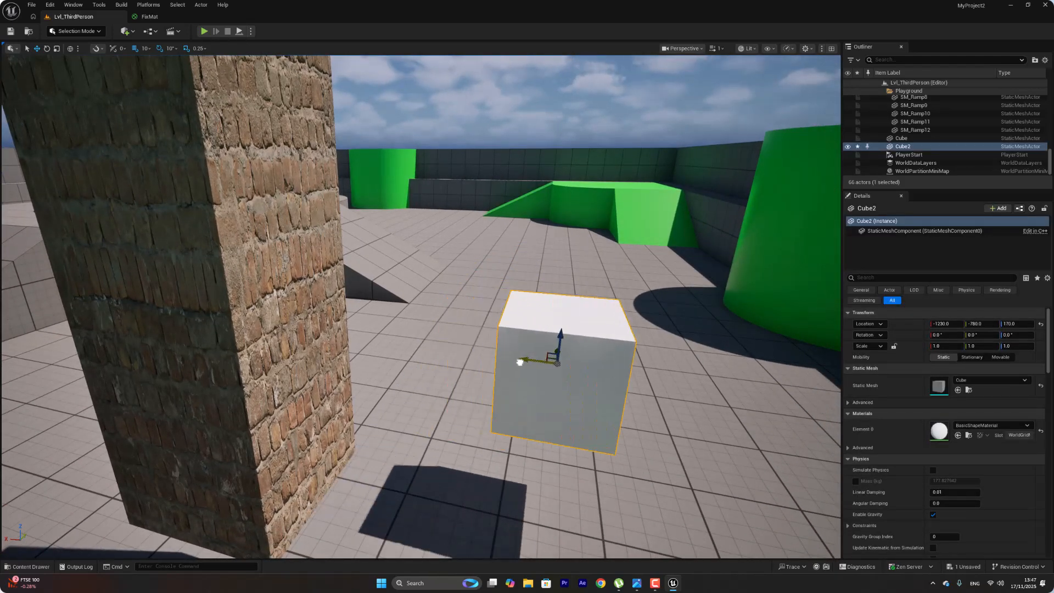
- Assign the FixMat material from the Content folder to the white cube
{"action": "left_click", "coordinate": [30, 567]}
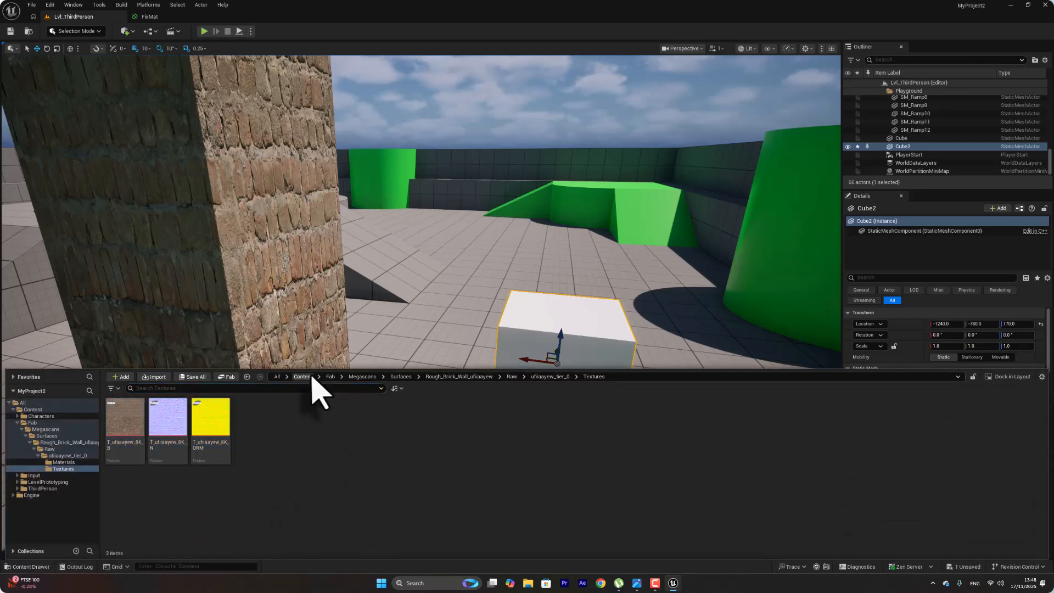
{"action": "left_click", "coordinate": [311, 377]}
{"action": "left_click", "coordinate": [335, 427]}
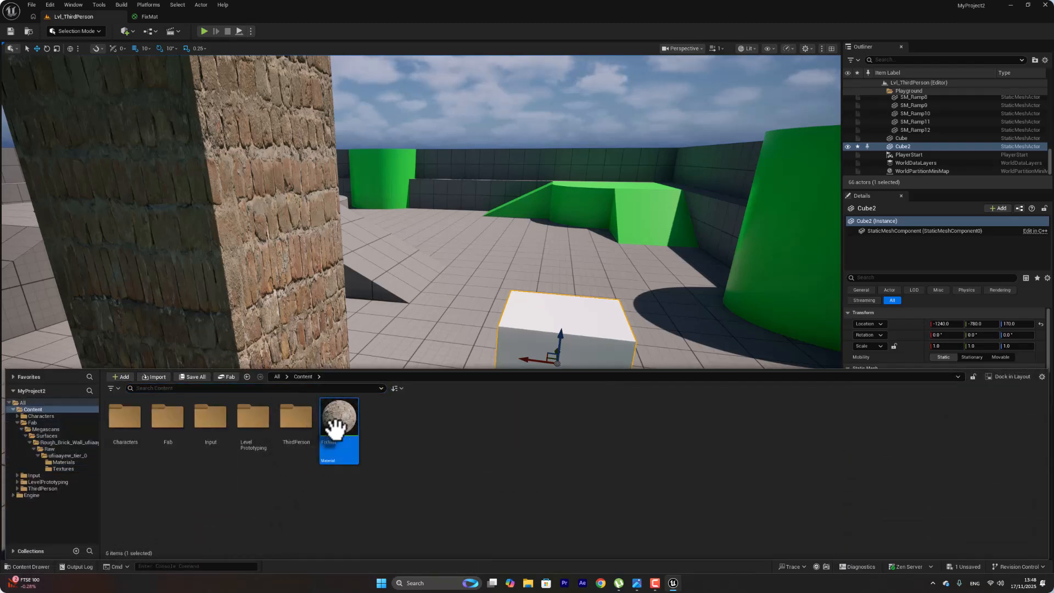
{"action": "left_click_drag", "start_coordinate": [335, 427], "coordinate": [546, 346]}
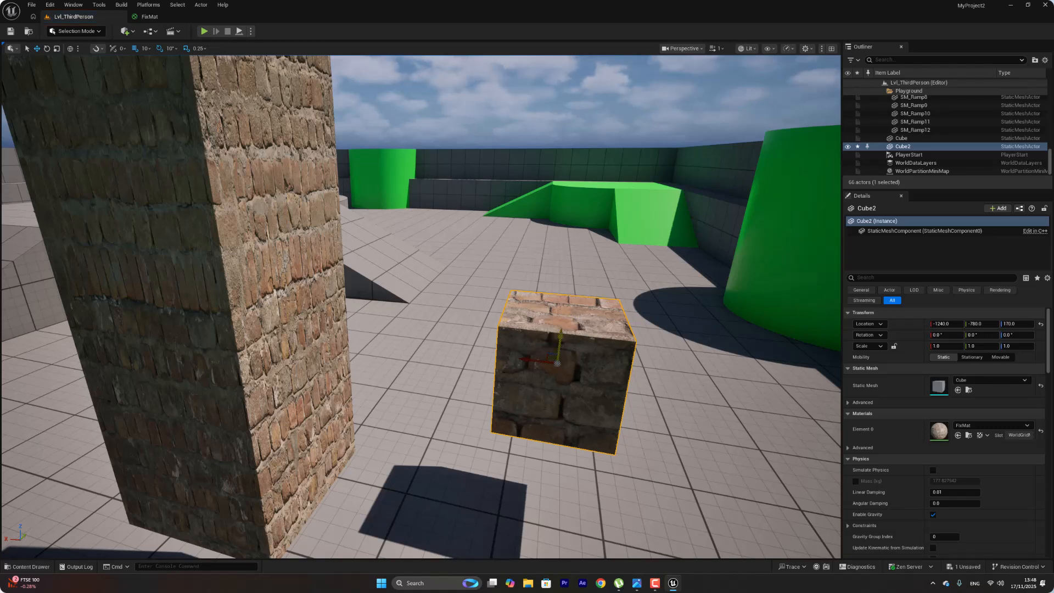
- Scale the FixMat cube to 5.25 along Z and 3.0 along X
{"action": "left_click_drag", "start_coordinate": [561, 339], "coordinate": [561, 236]}
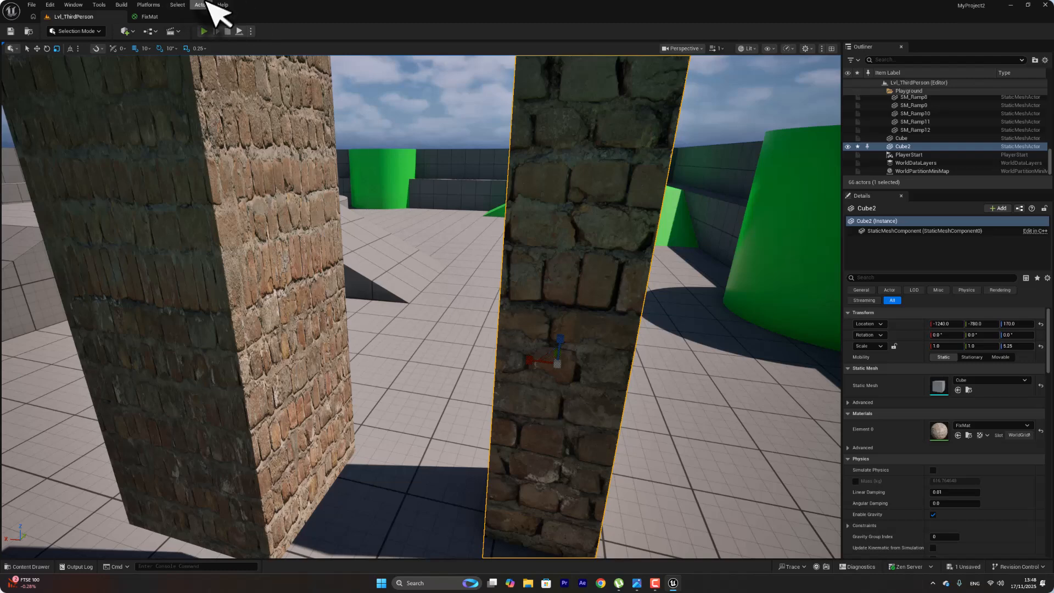
{"action": "left_click_drag", "start_coordinate": [538, 361], "coordinate": [571, 361]}
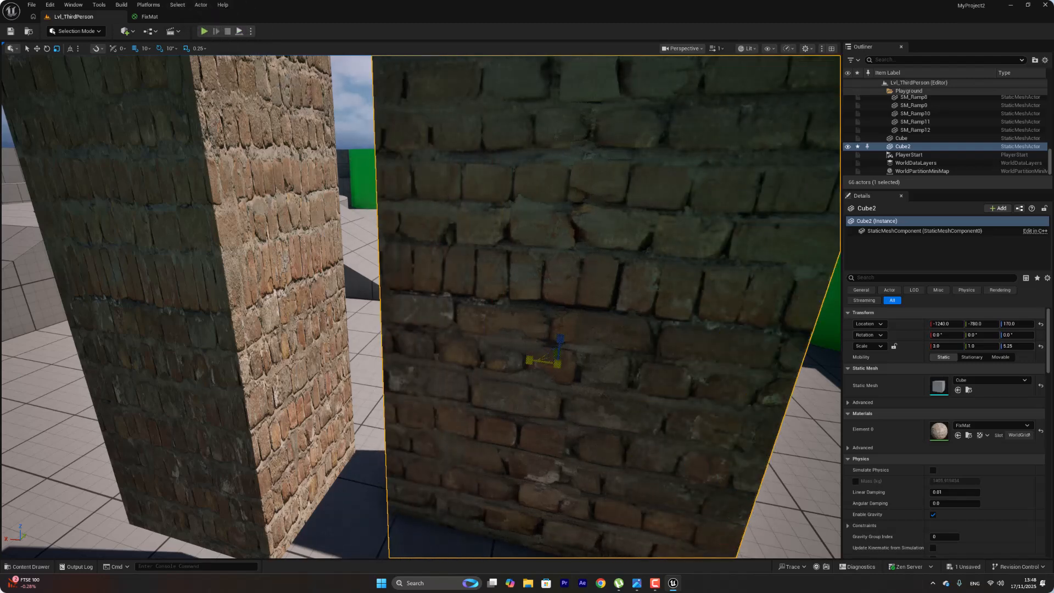
- Scale the original brick pillar to 2.5 along X and move it along X away from the FixMat cube
{"action": "left_click", "coordinate": [246, 325]}
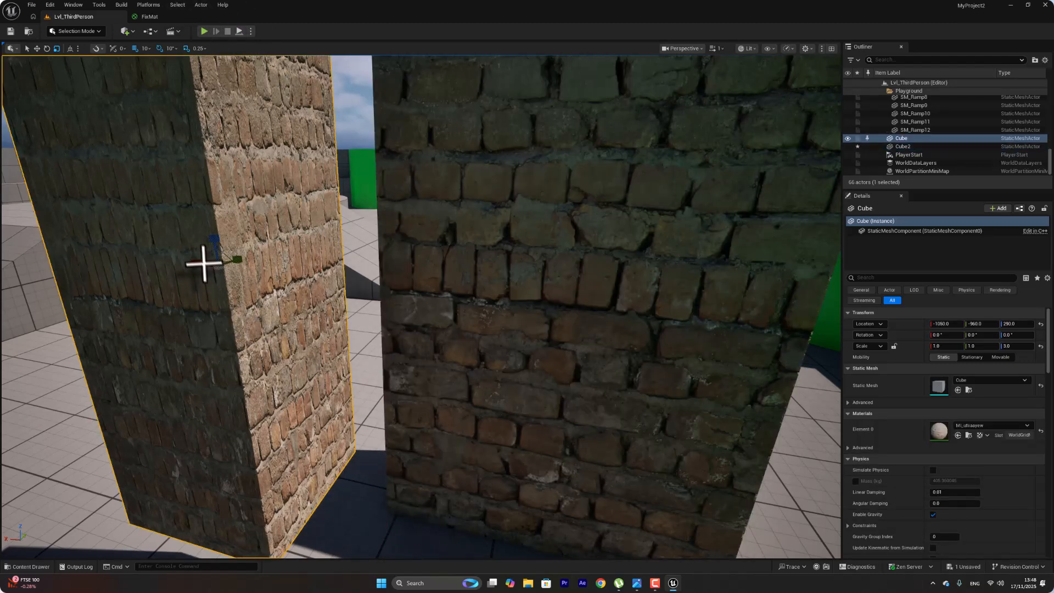
{"action": "left_click_drag", "start_coordinate": [186, 259], "coordinate": [252, 276]}
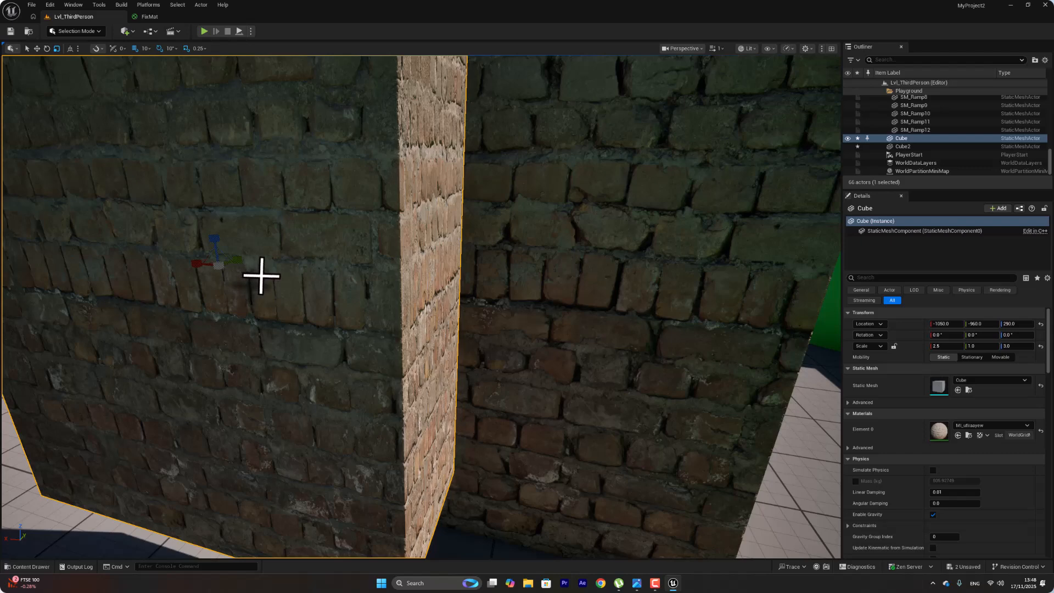
{"action": "left_click_drag", "start_coordinate": [197, 265], "coordinate": [109, 253]}
{"action": "scroll", "coordinate": [146, 261], "scroll_direction": "down", "scroll_amount": 5}
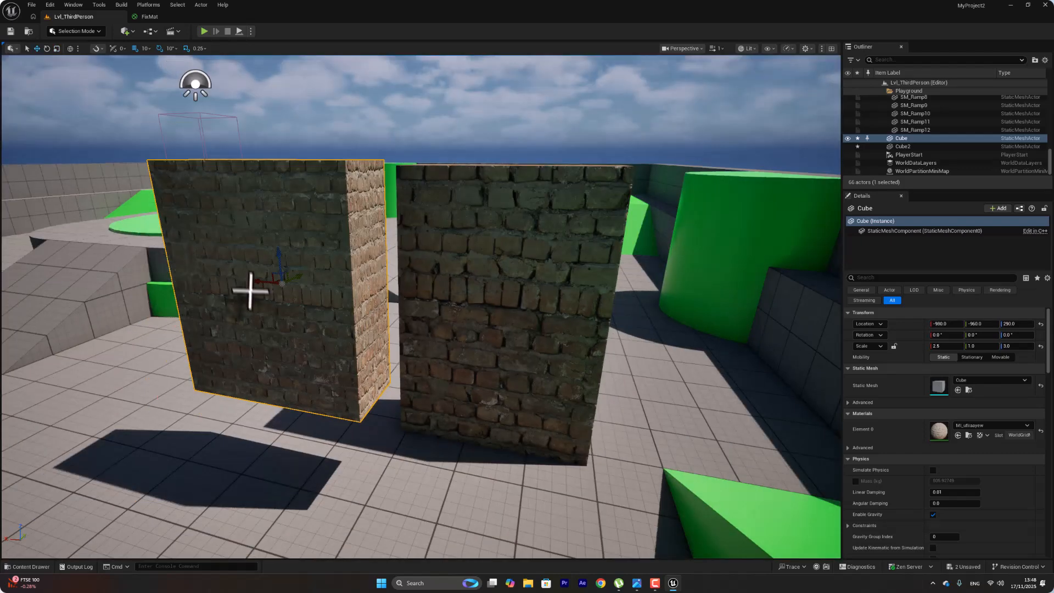